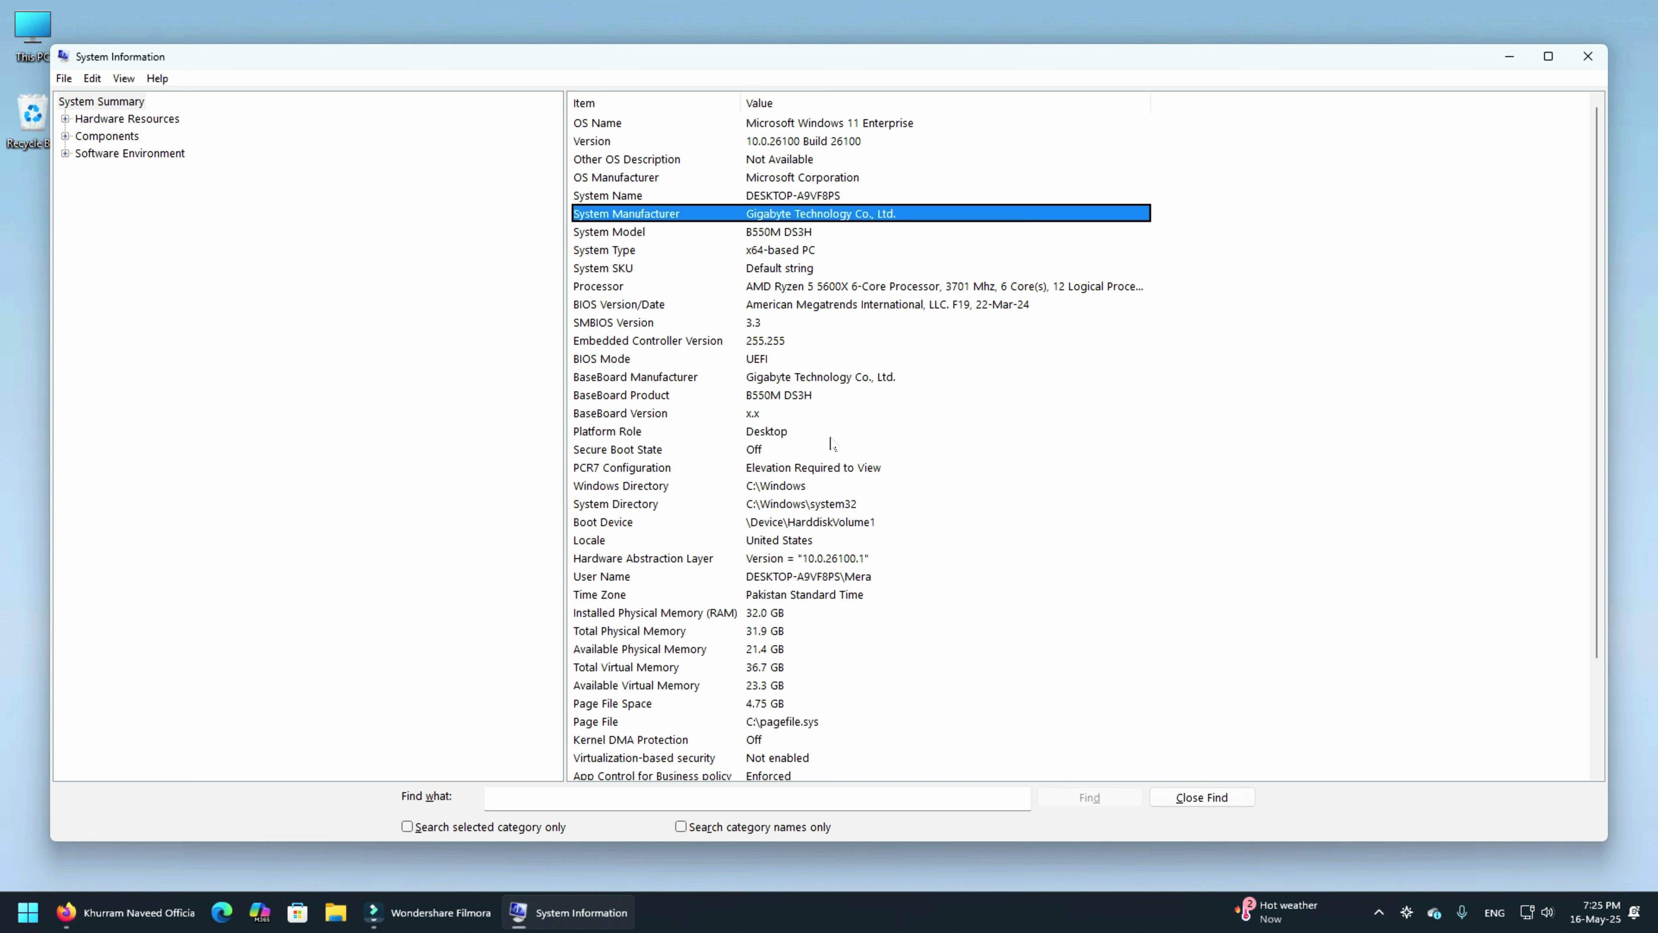
- Expand the Components category and view the Sound Device and Display details
{"action": "left_click", "coordinate": [65, 136]}
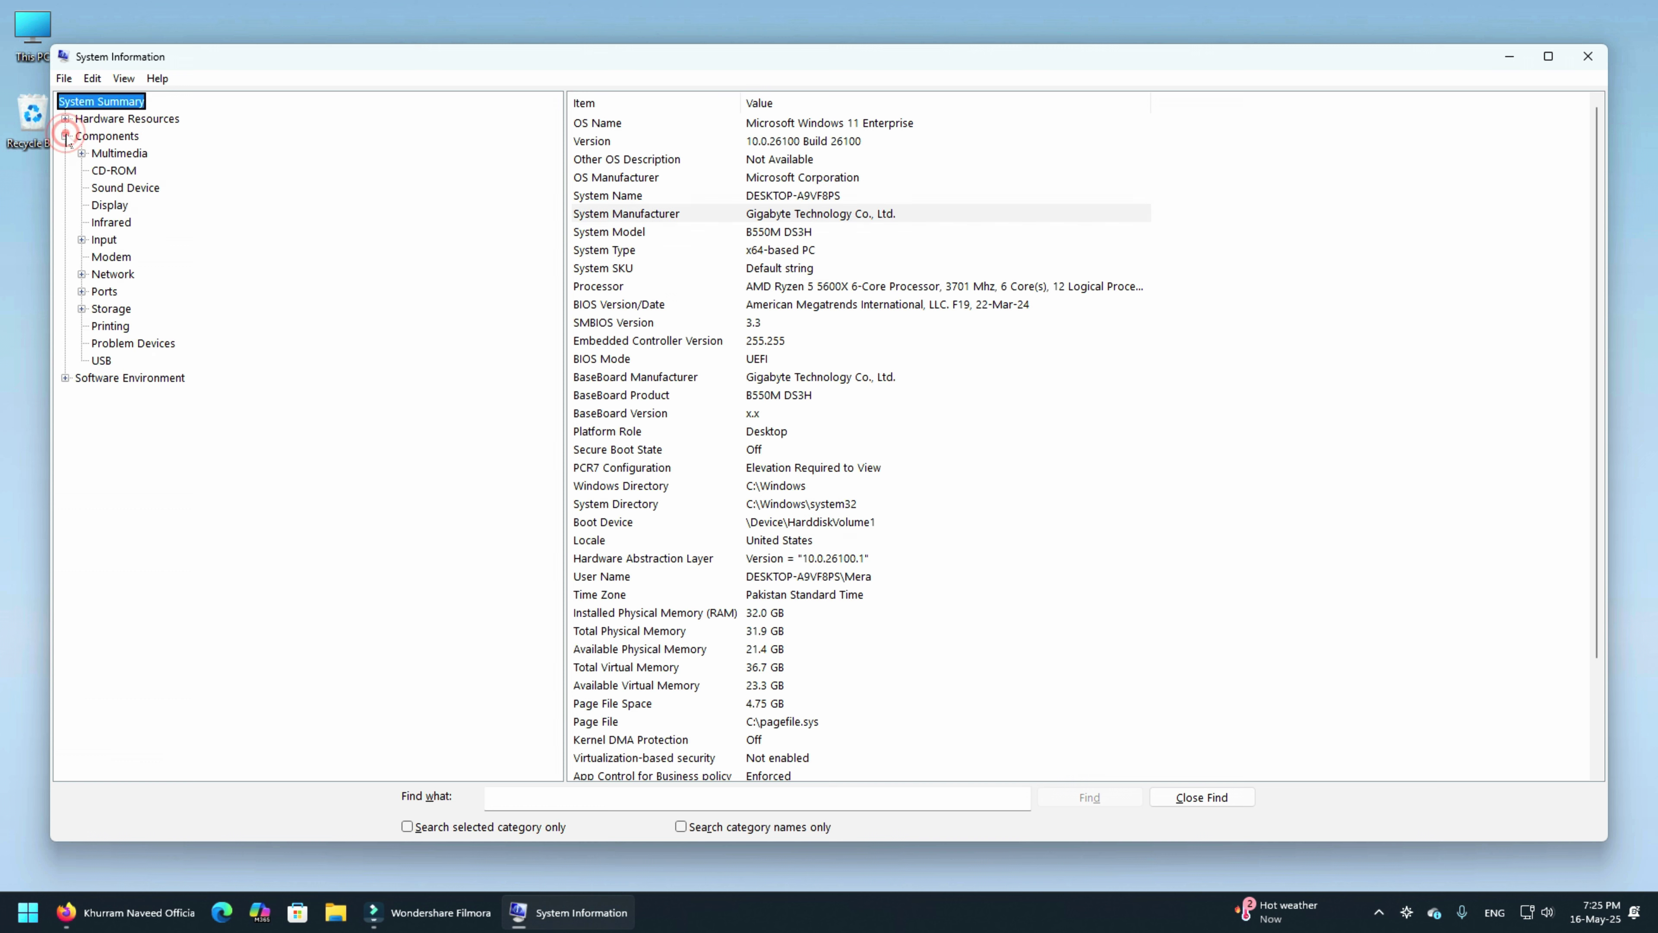
{"action": "left_click", "coordinate": [140, 194]}
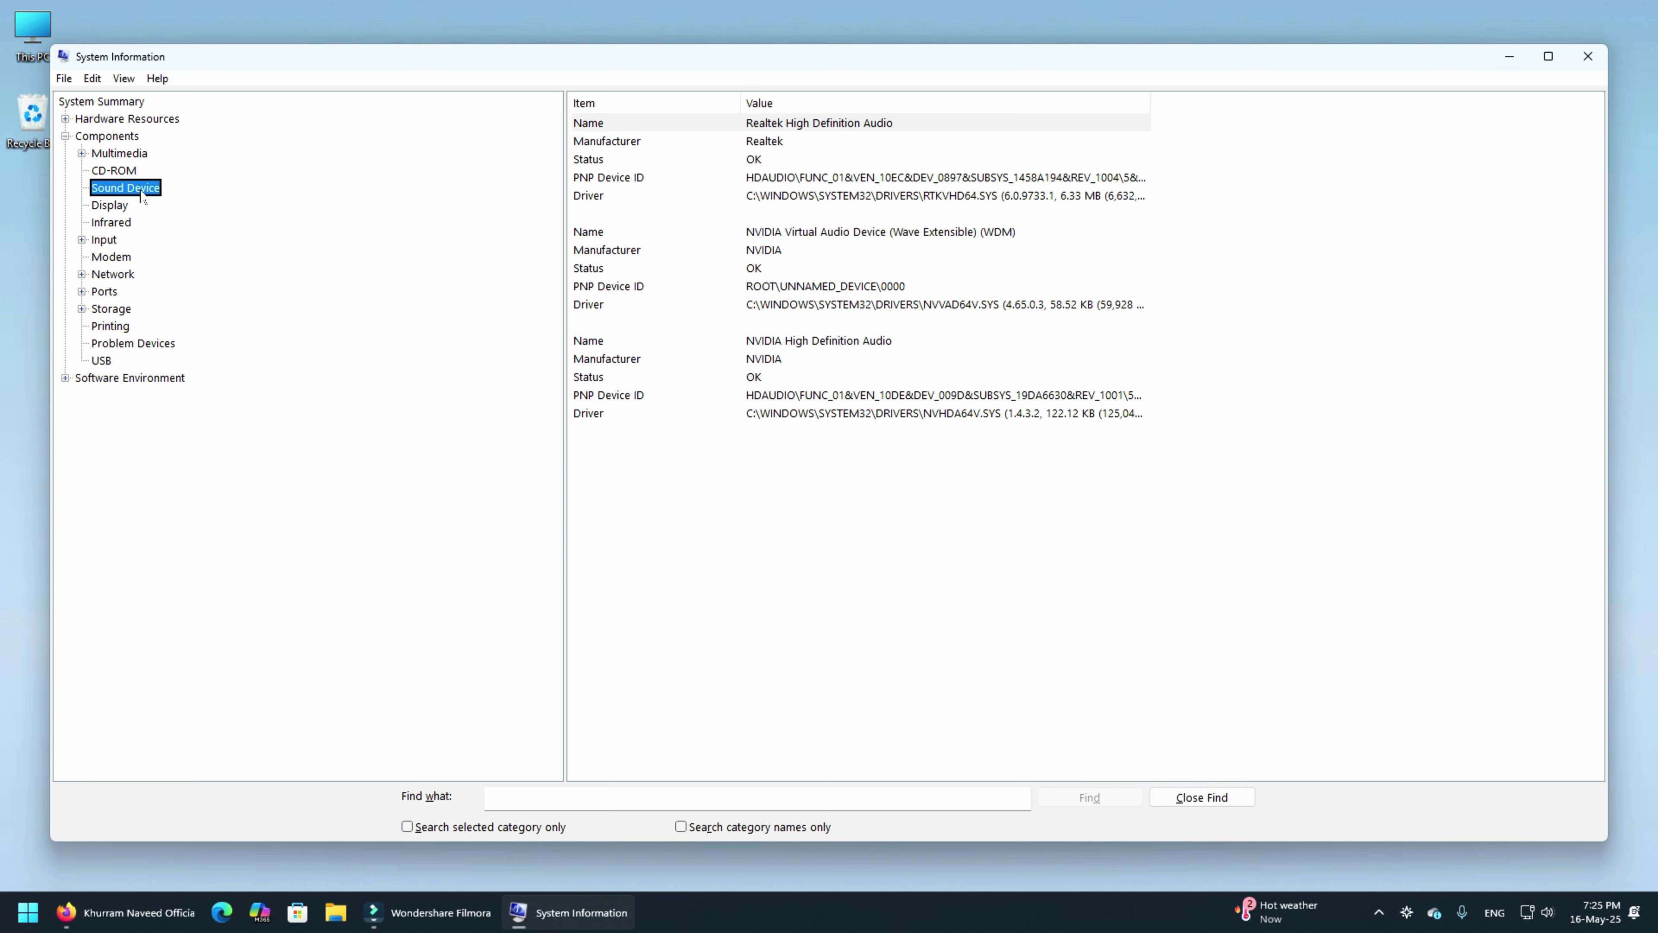
{"action": "left_click", "coordinate": [114, 214]}
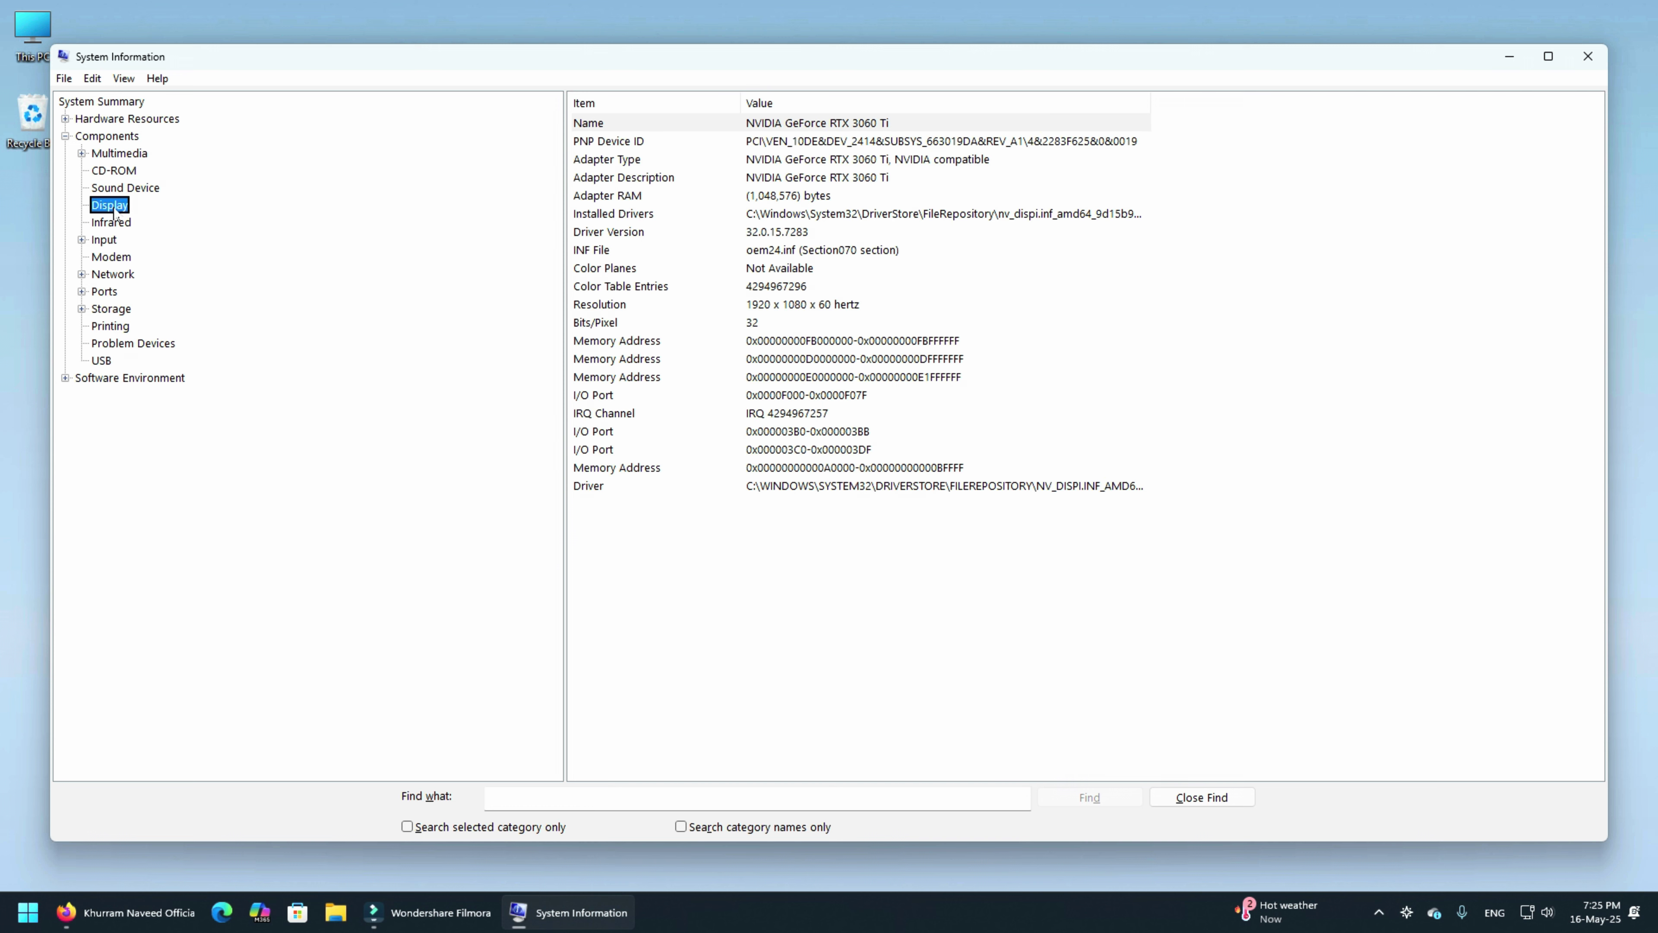
- Examine the display adapter's name, PNP device ID, installed drivers and driver version, and close System Information
{"action": "left_click", "coordinate": [871, 126]}
{"action": "left_click", "coordinate": [820, 143]}
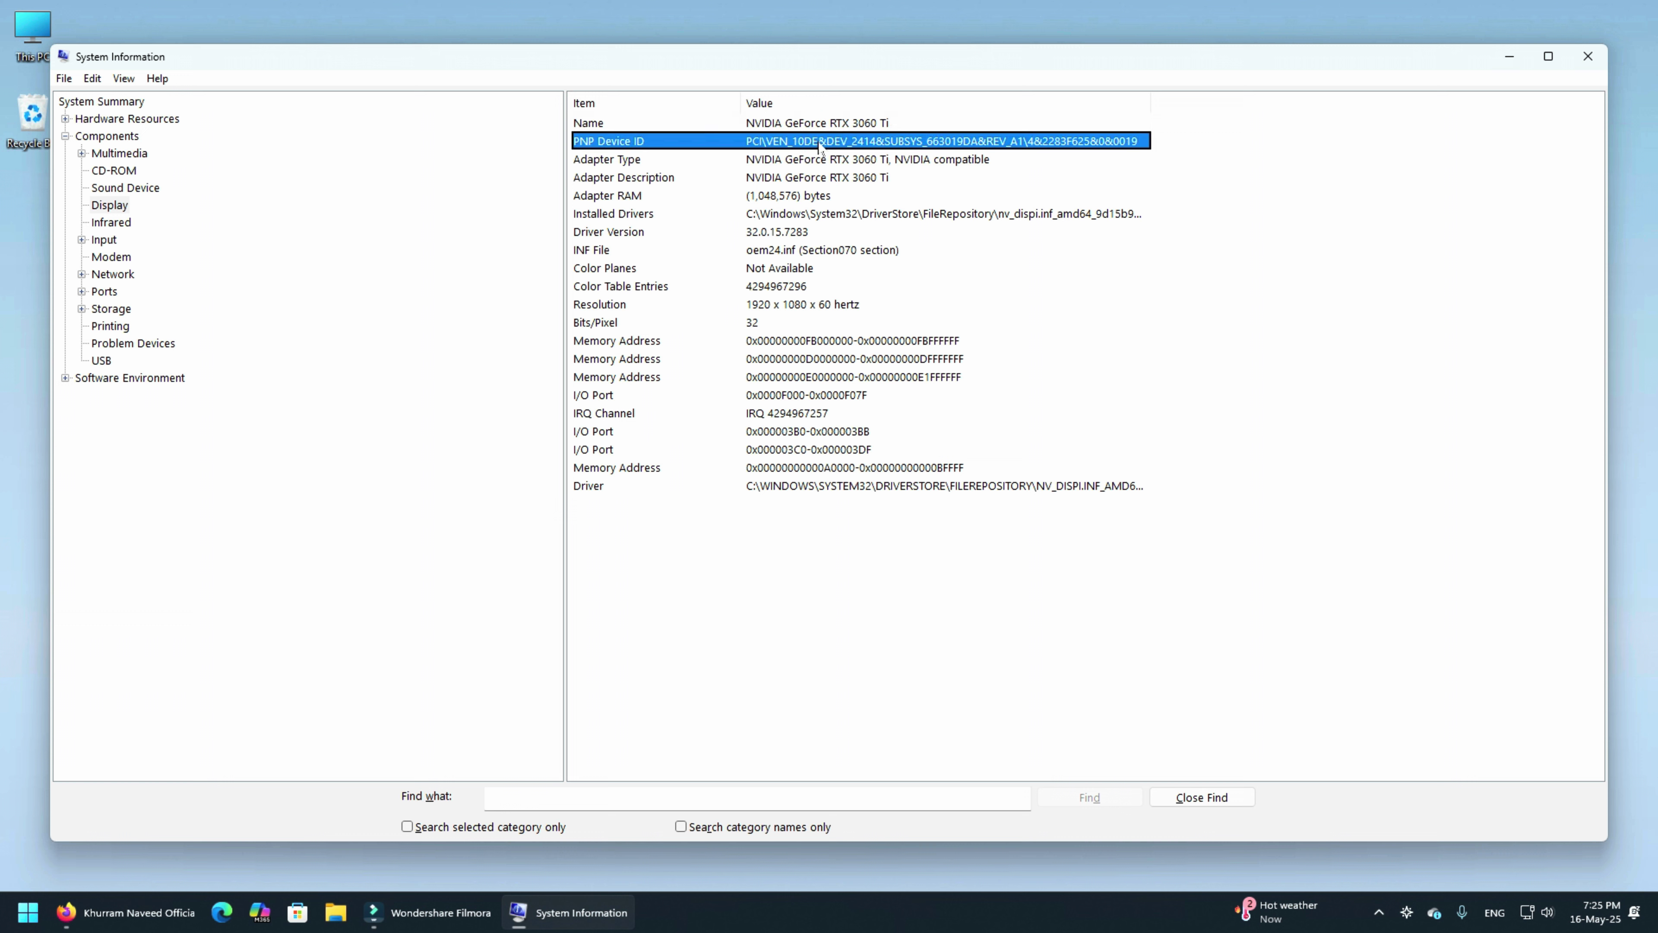
{"action": "left_click", "coordinate": [818, 220]}
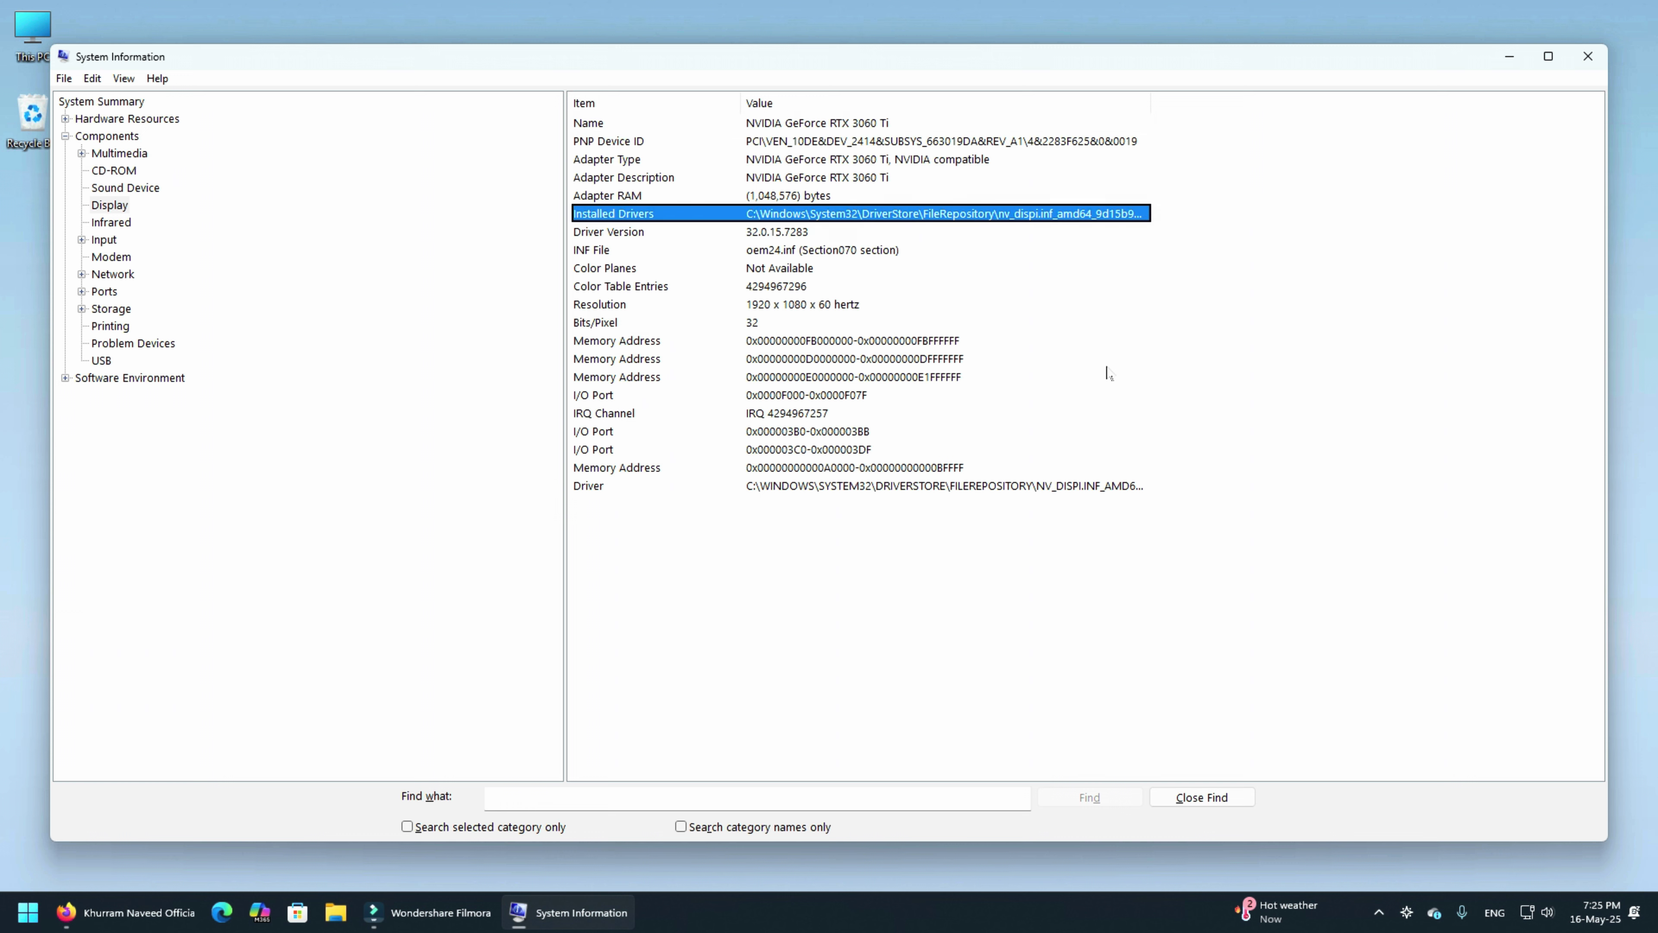
{"action": "left_click", "coordinate": [759, 238]}
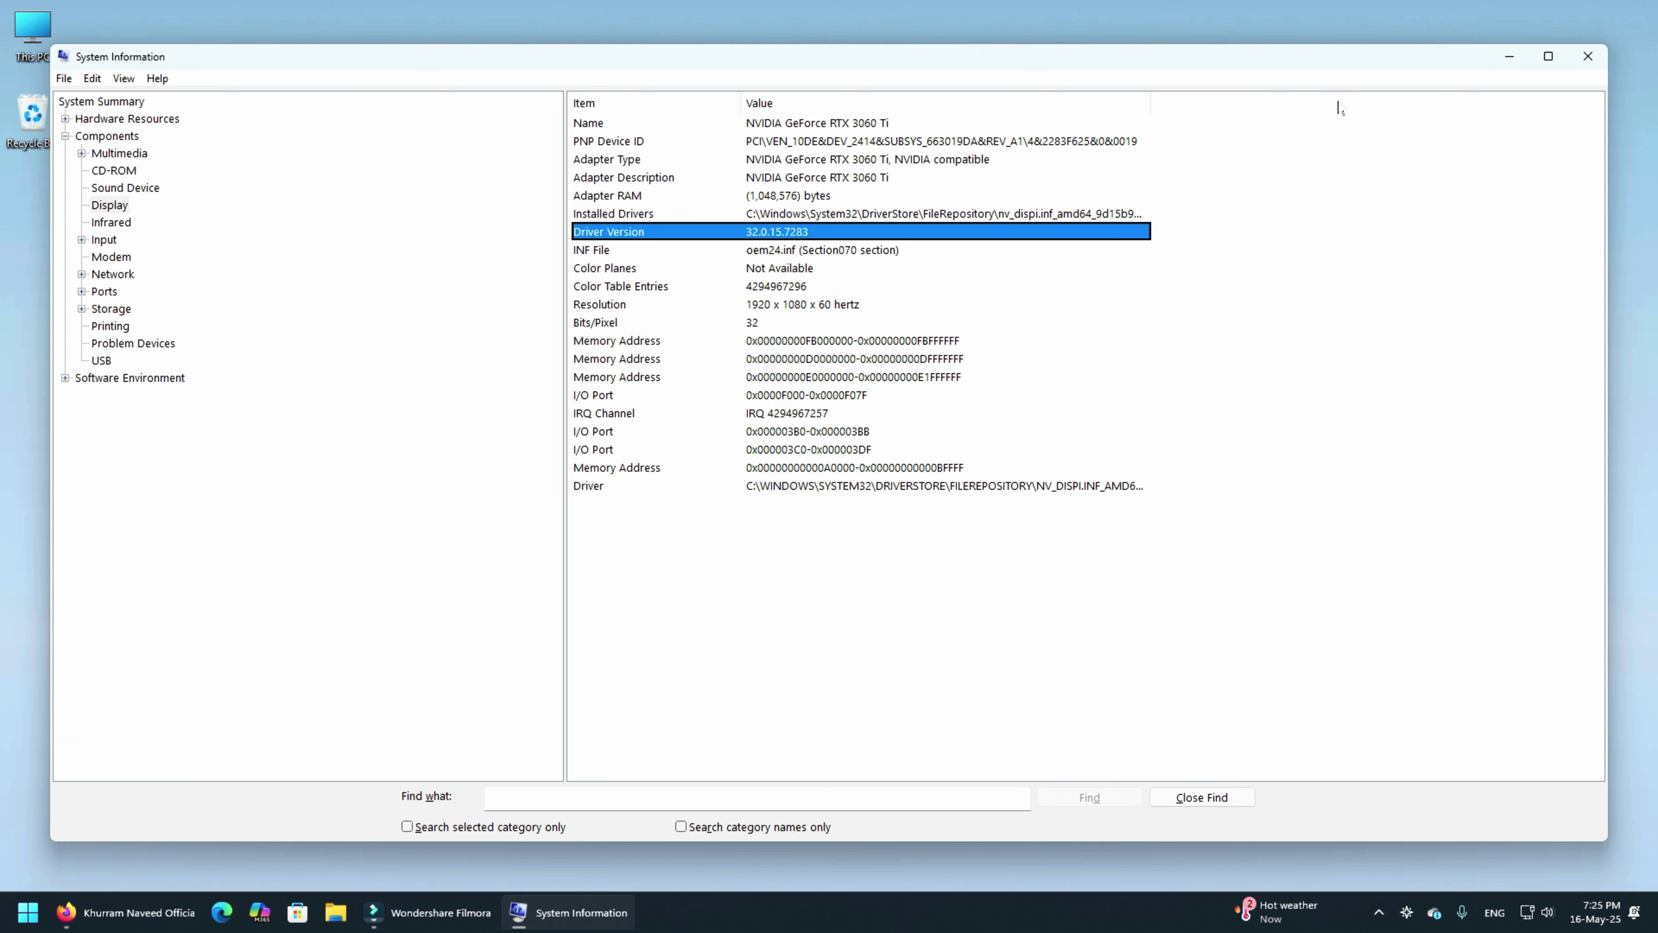
{"action": "left_click", "coordinate": [1588, 56]}
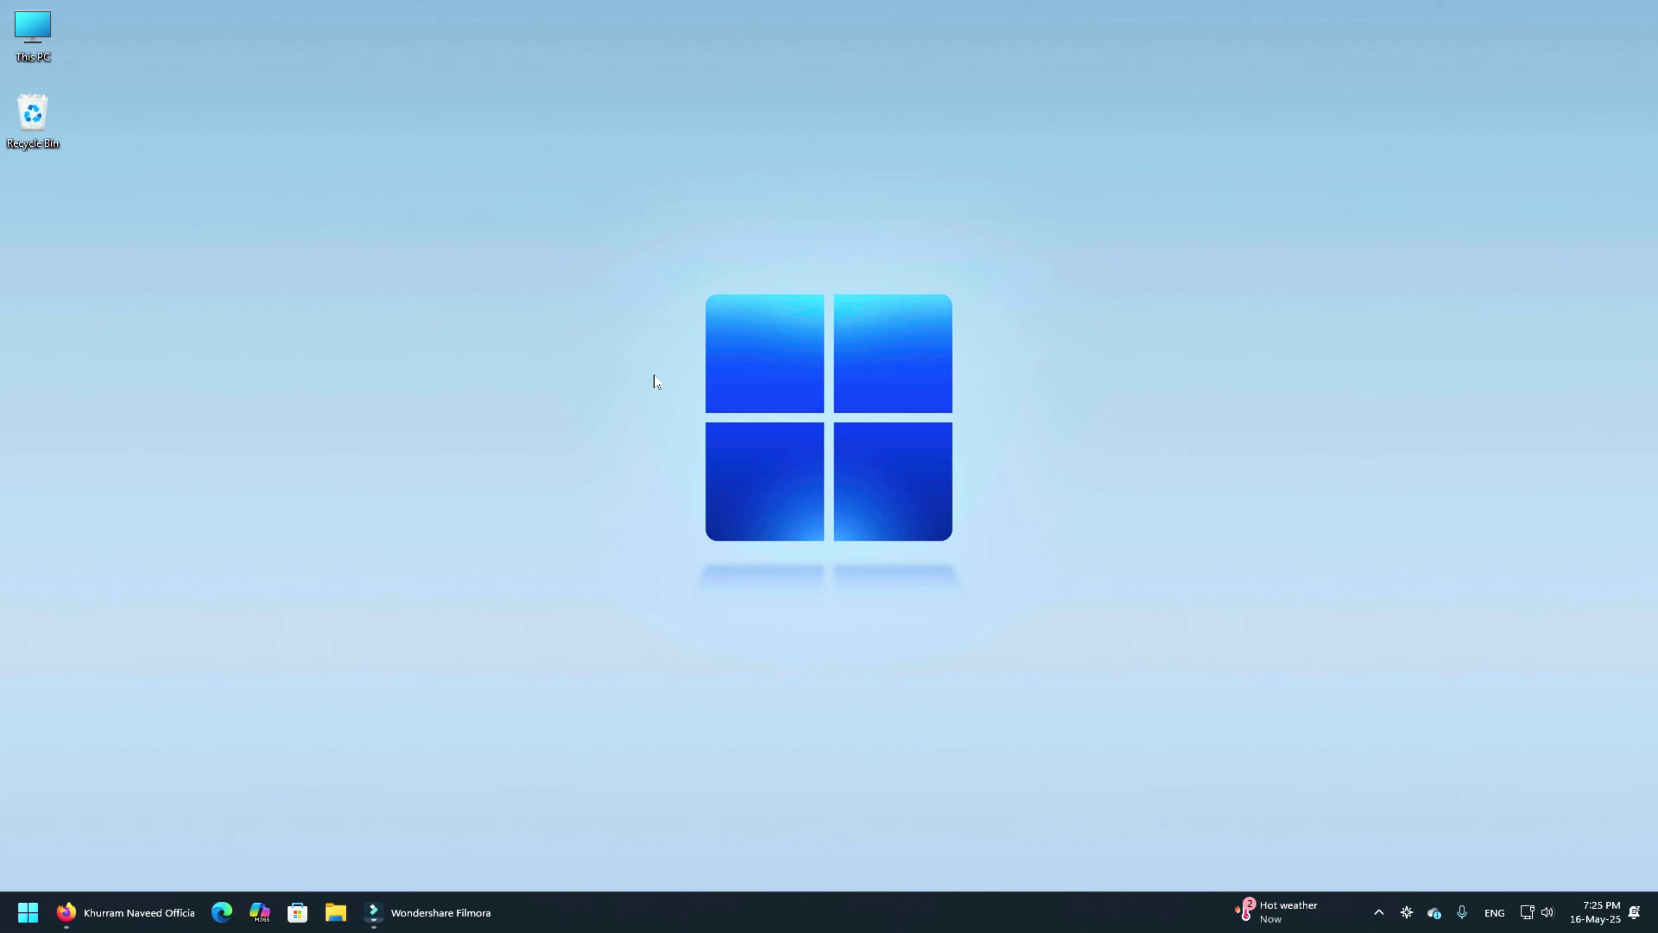
- Launch the Registry Editor with the Run command regedit
{"action": "key", "text": "super+r"}
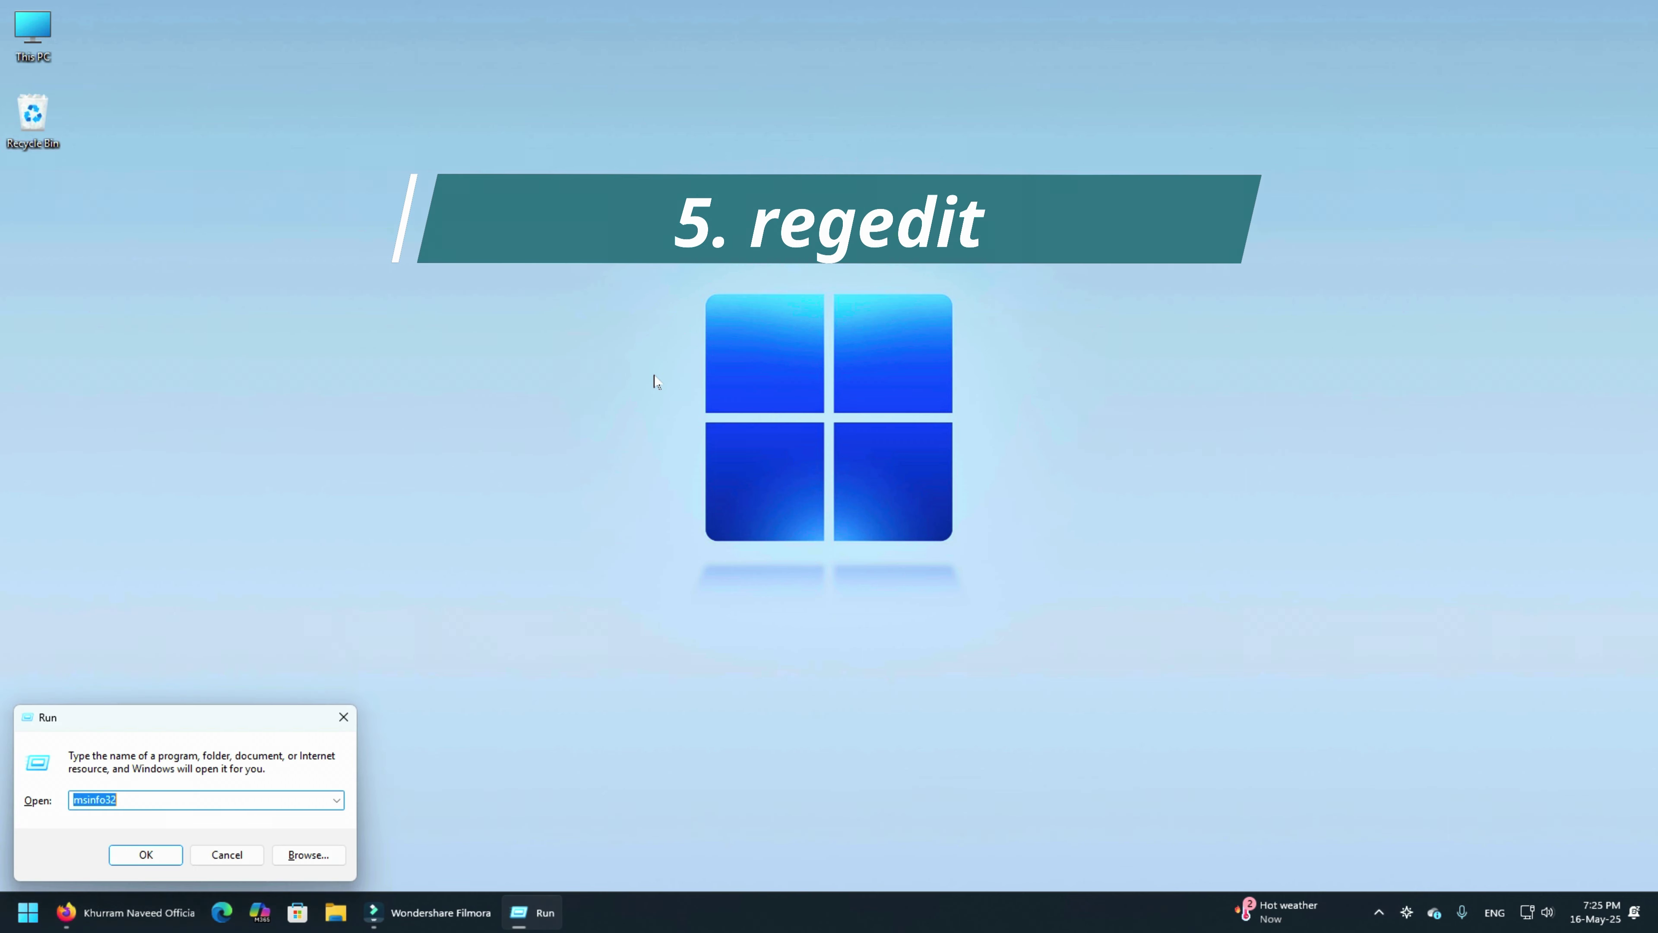
{"action": "type", "text": "regedit"}
{"action": "key", "text": "Return"}
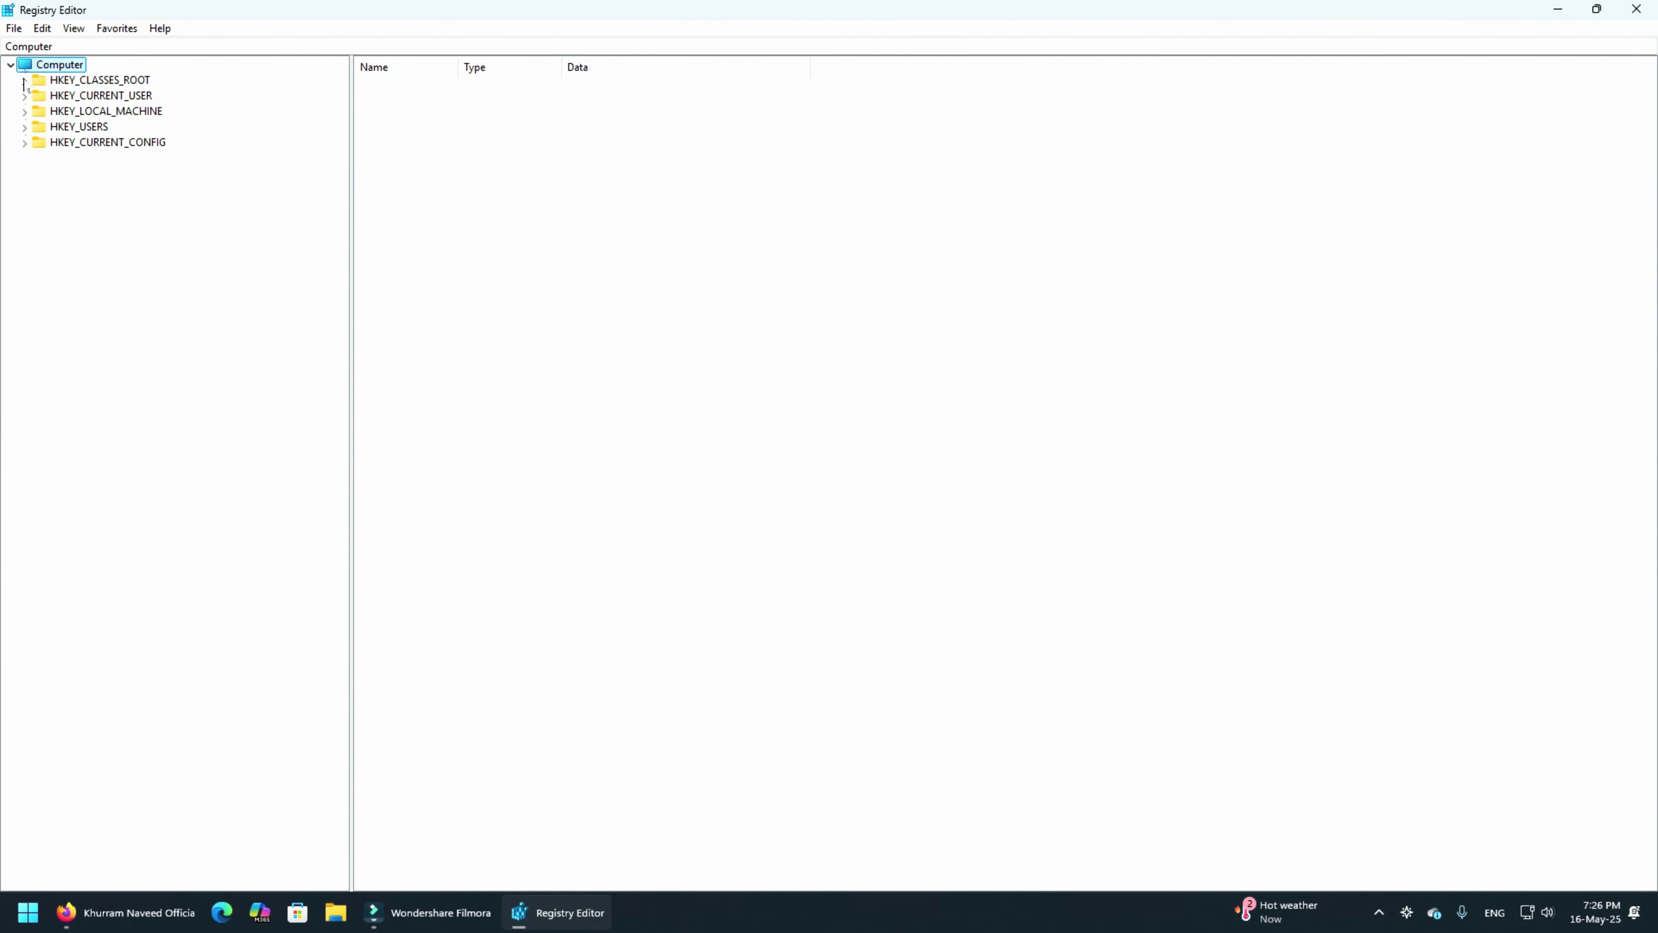
- View the subkeys of HKEY_CLASSES_ROOT, collapse the branch and close the Registry Editor
{"action": "left_click", "coordinate": [25, 80]}
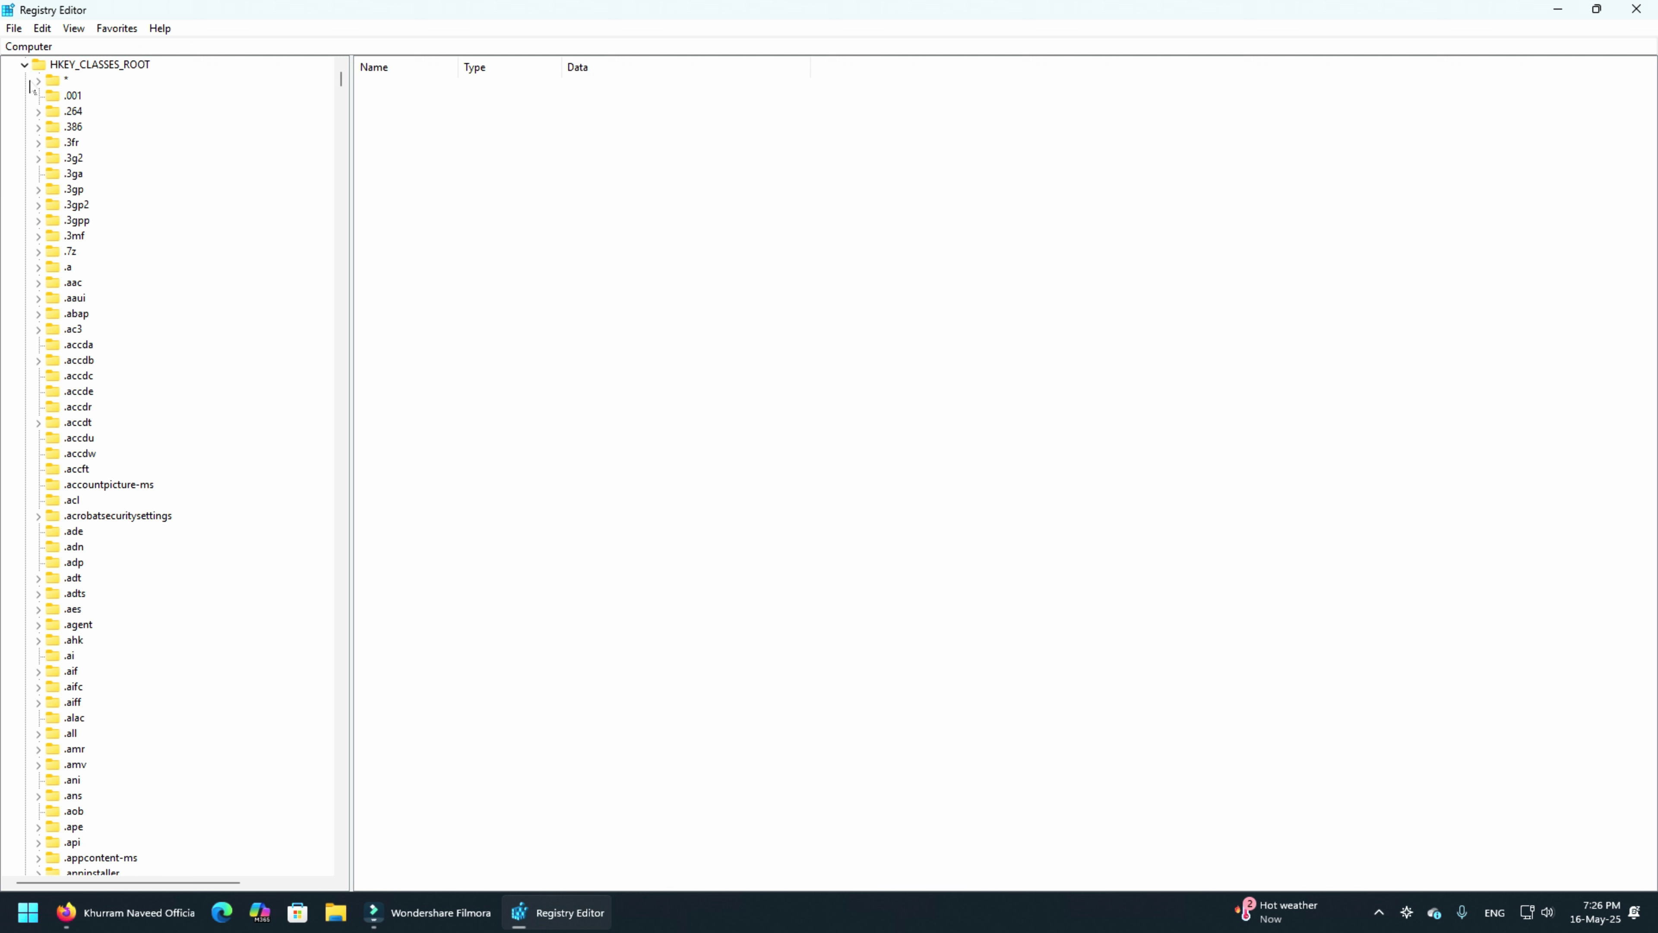
{"action": "left_click", "coordinate": [24, 64]}
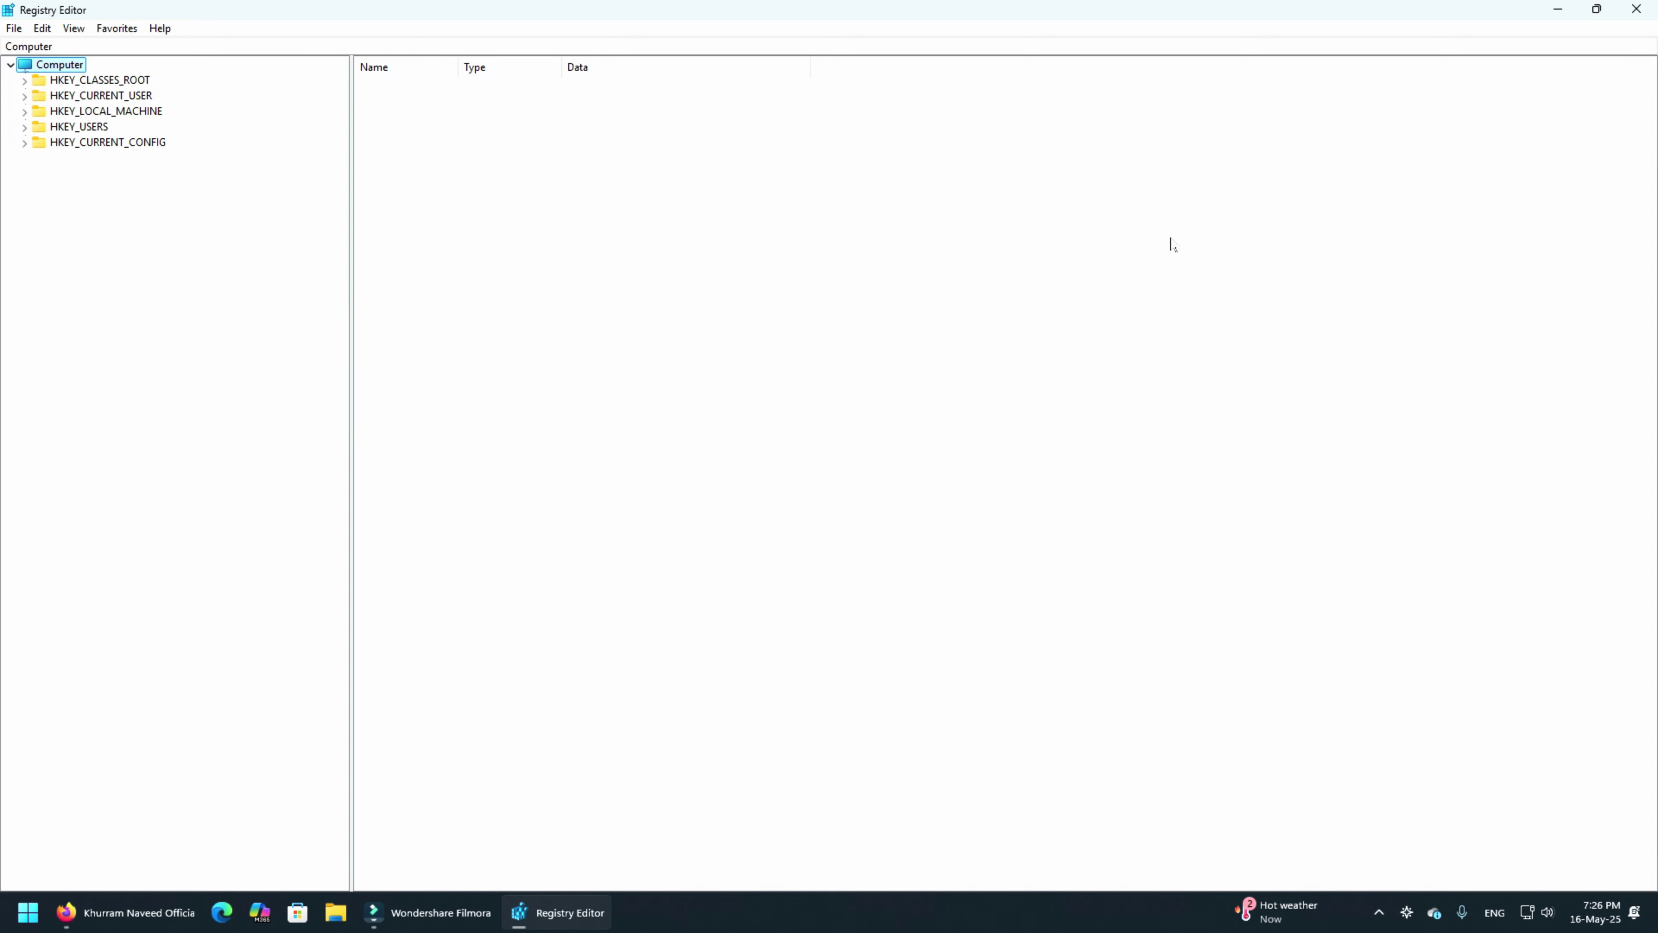
{"action": "left_click", "coordinate": [1636, 9]}
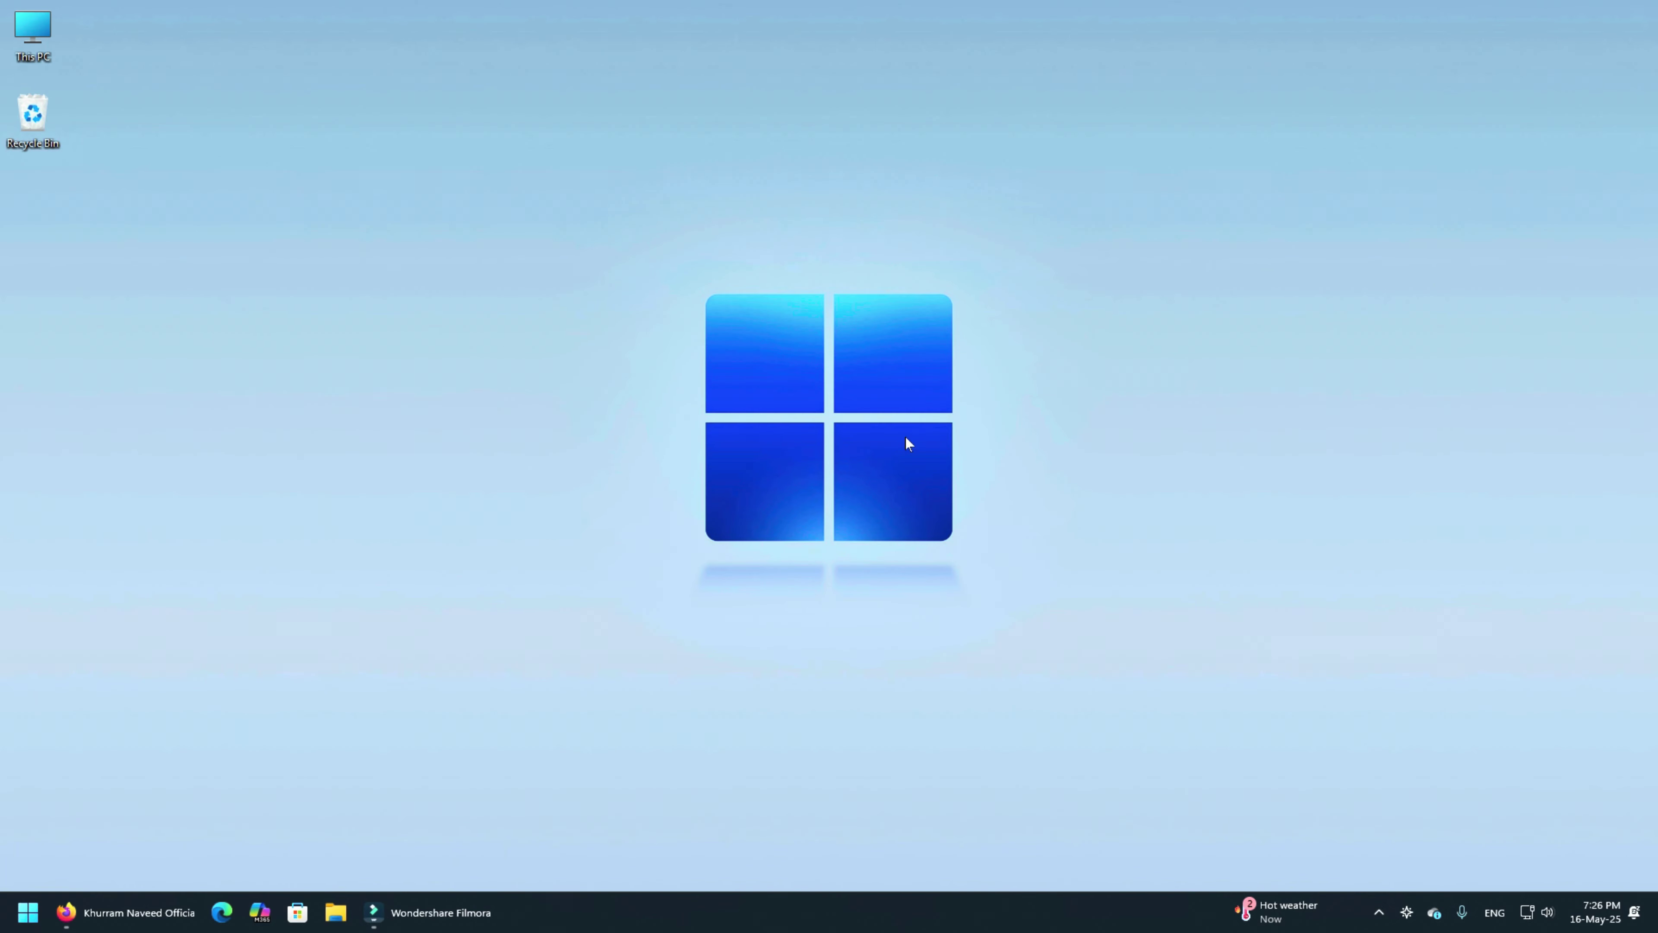
- Launch the Local Group Policy Editor with the Run command gpedit.msc and maximize its window
{"action": "key", "text": "super+r"}
{"action": "type", "text": "gpedit."}
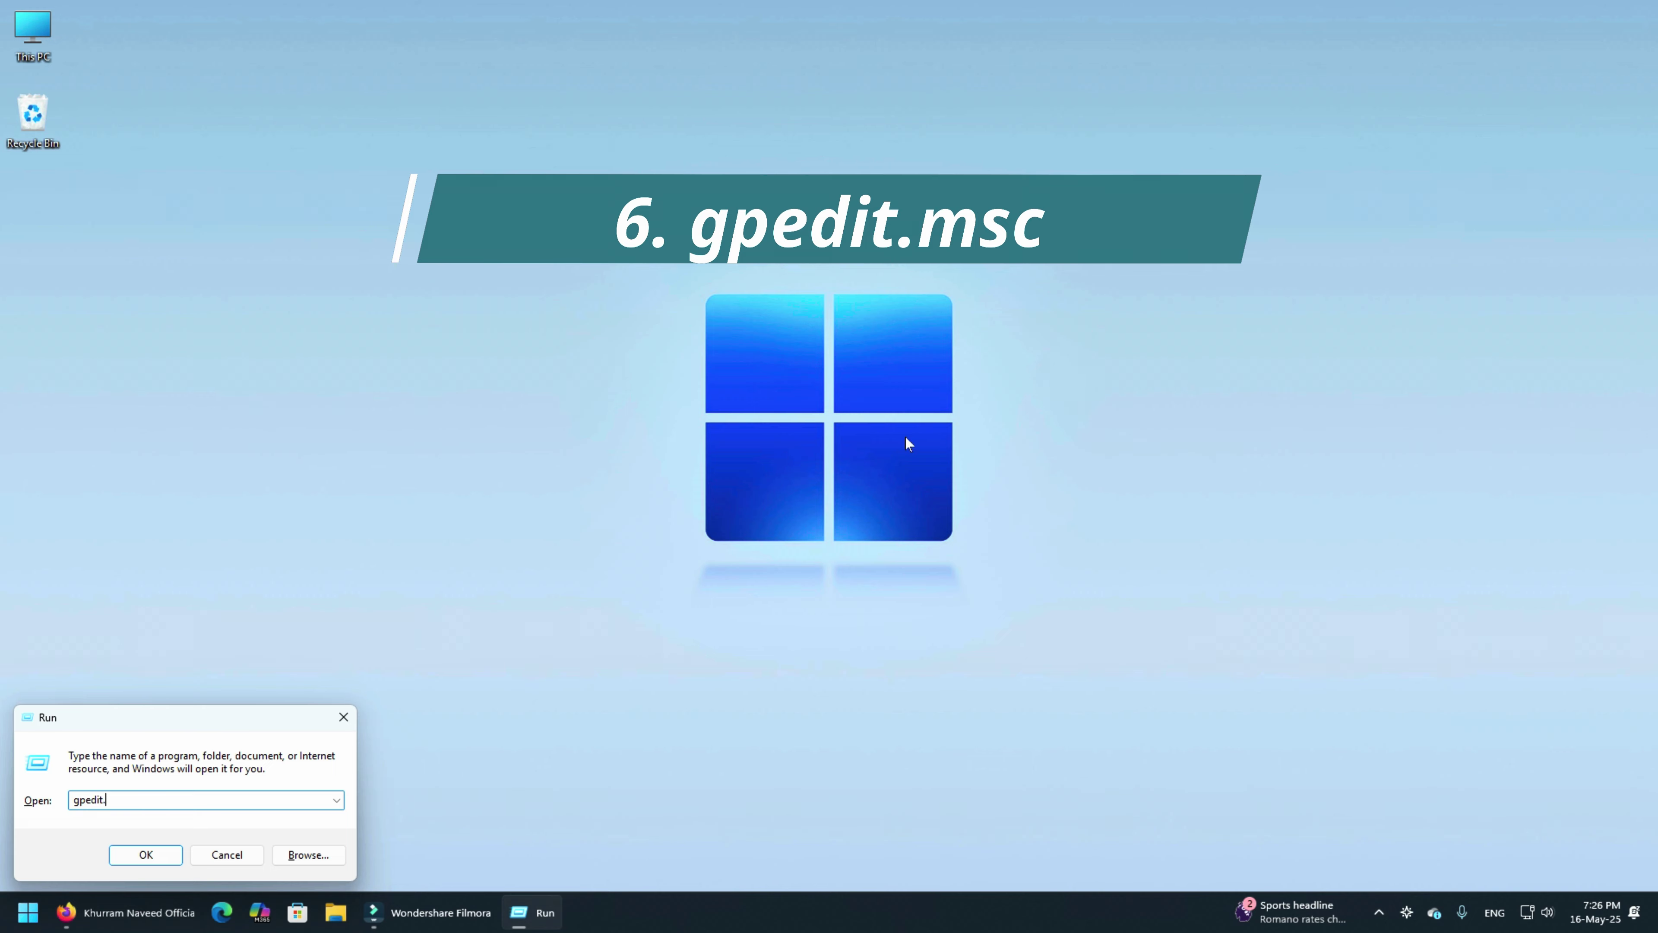
{"action": "type", "text": "msc"}
{"action": "key", "text": "Return"}
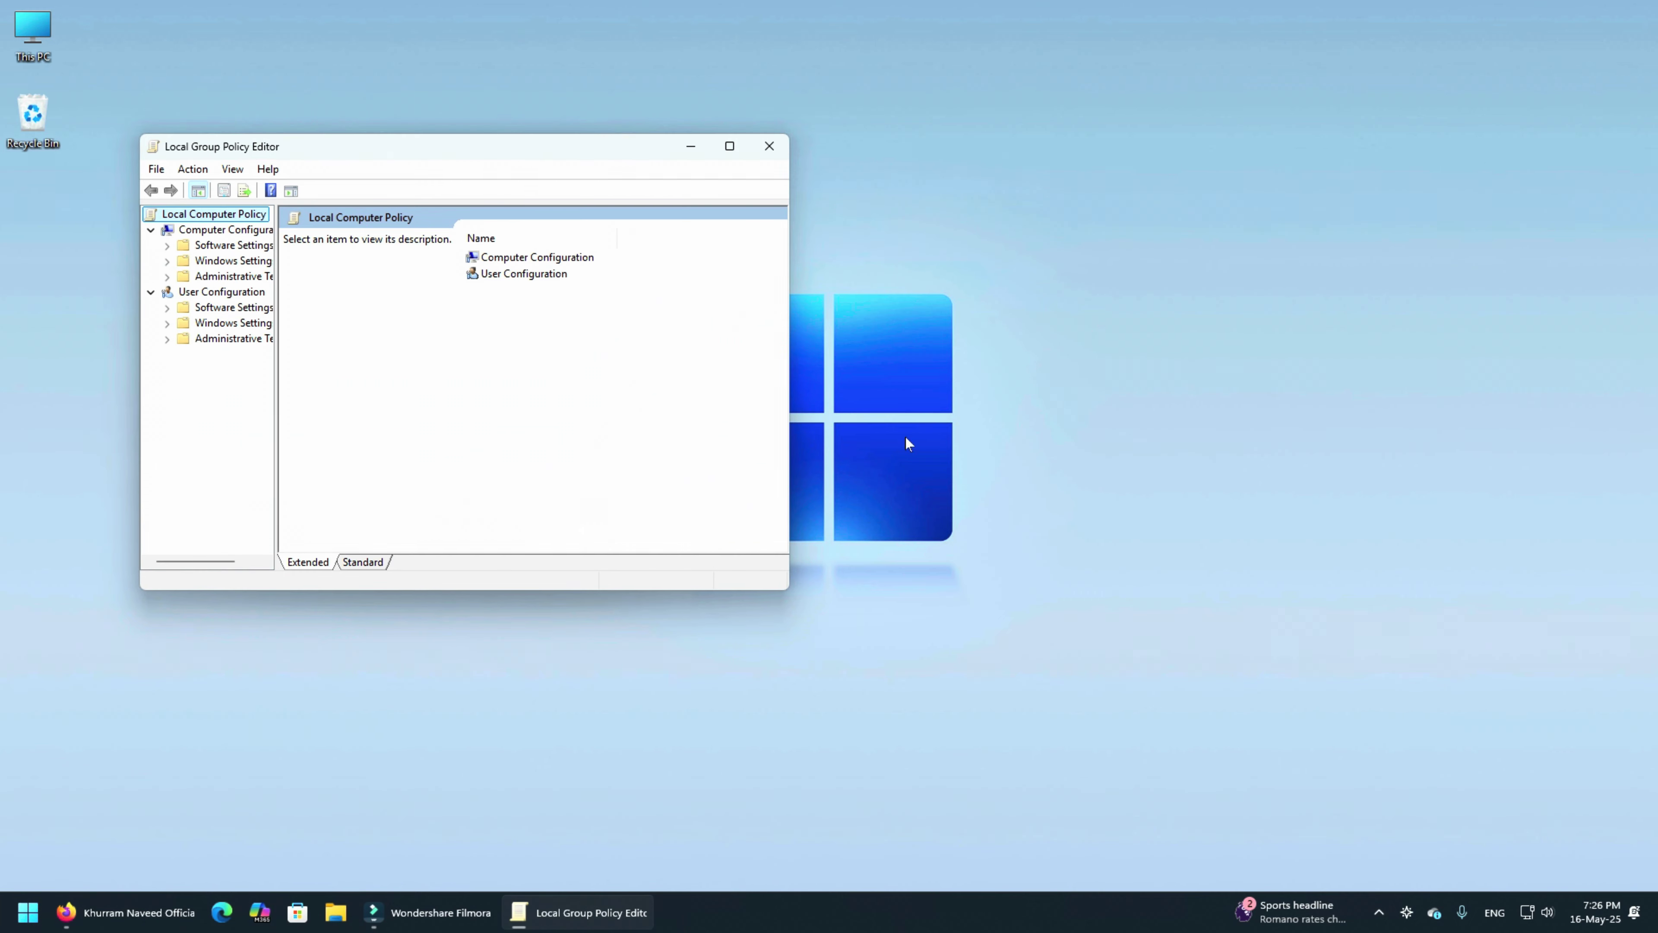
{"action": "left_click", "coordinate": [729, 146]}
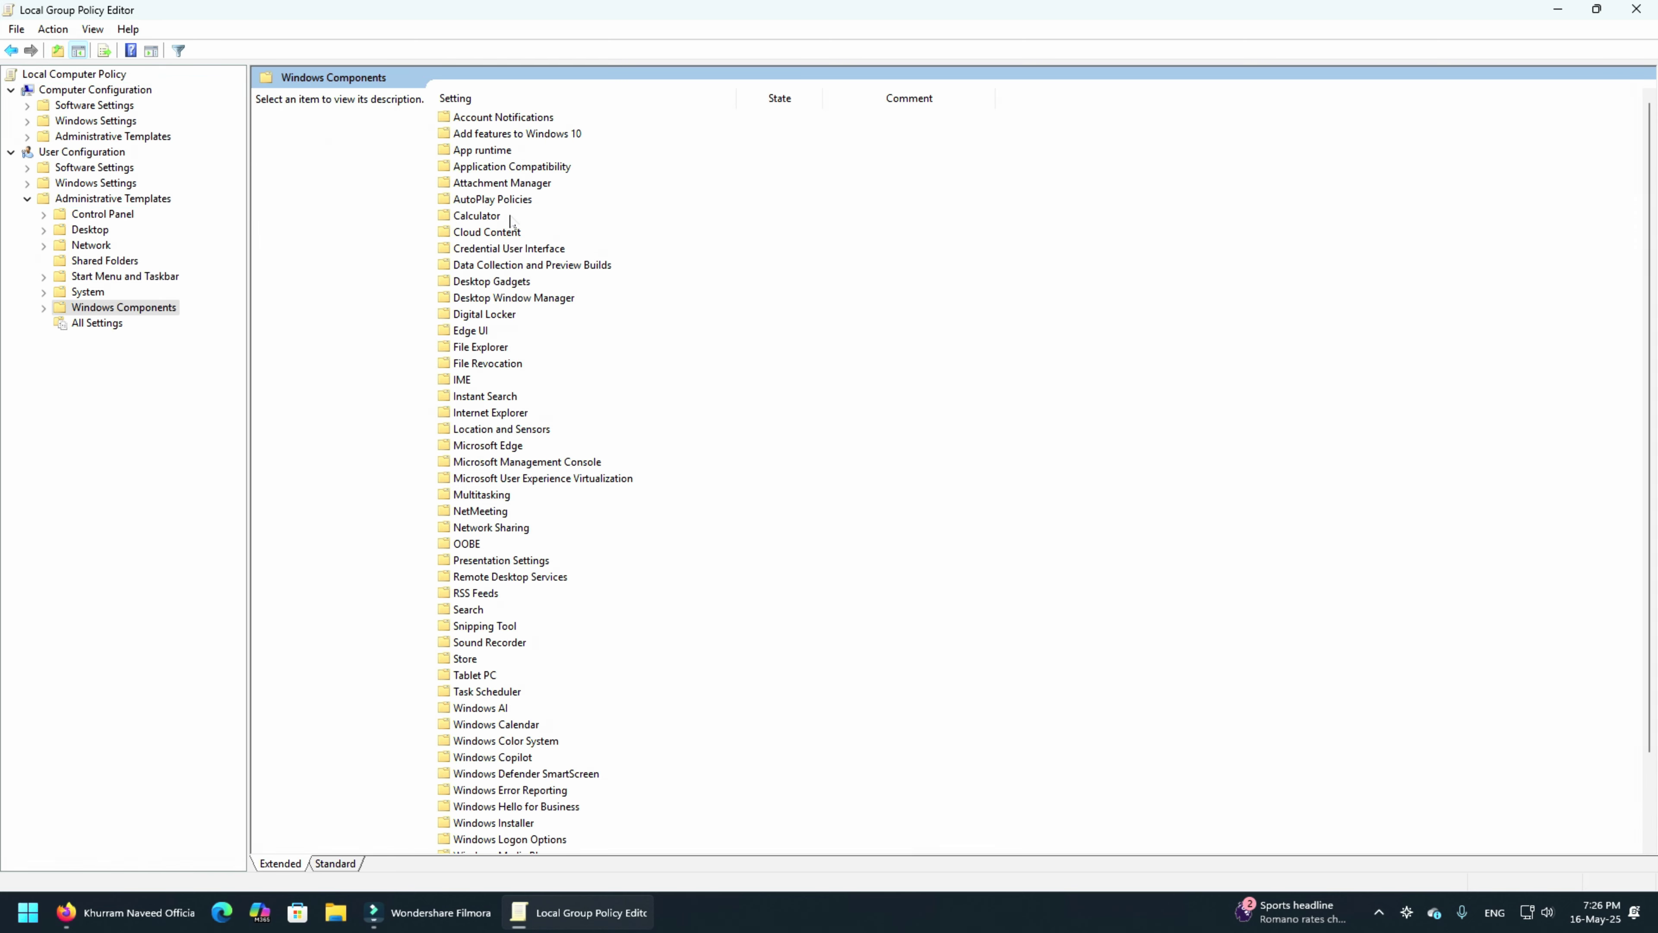
- View the Windows Update policy folder under Windows Components and close the Local Group Policy Editor
{"action": "scroll", "coordinate": [751, 718], "scroll_direction": "down", "scroll_amount": 2}
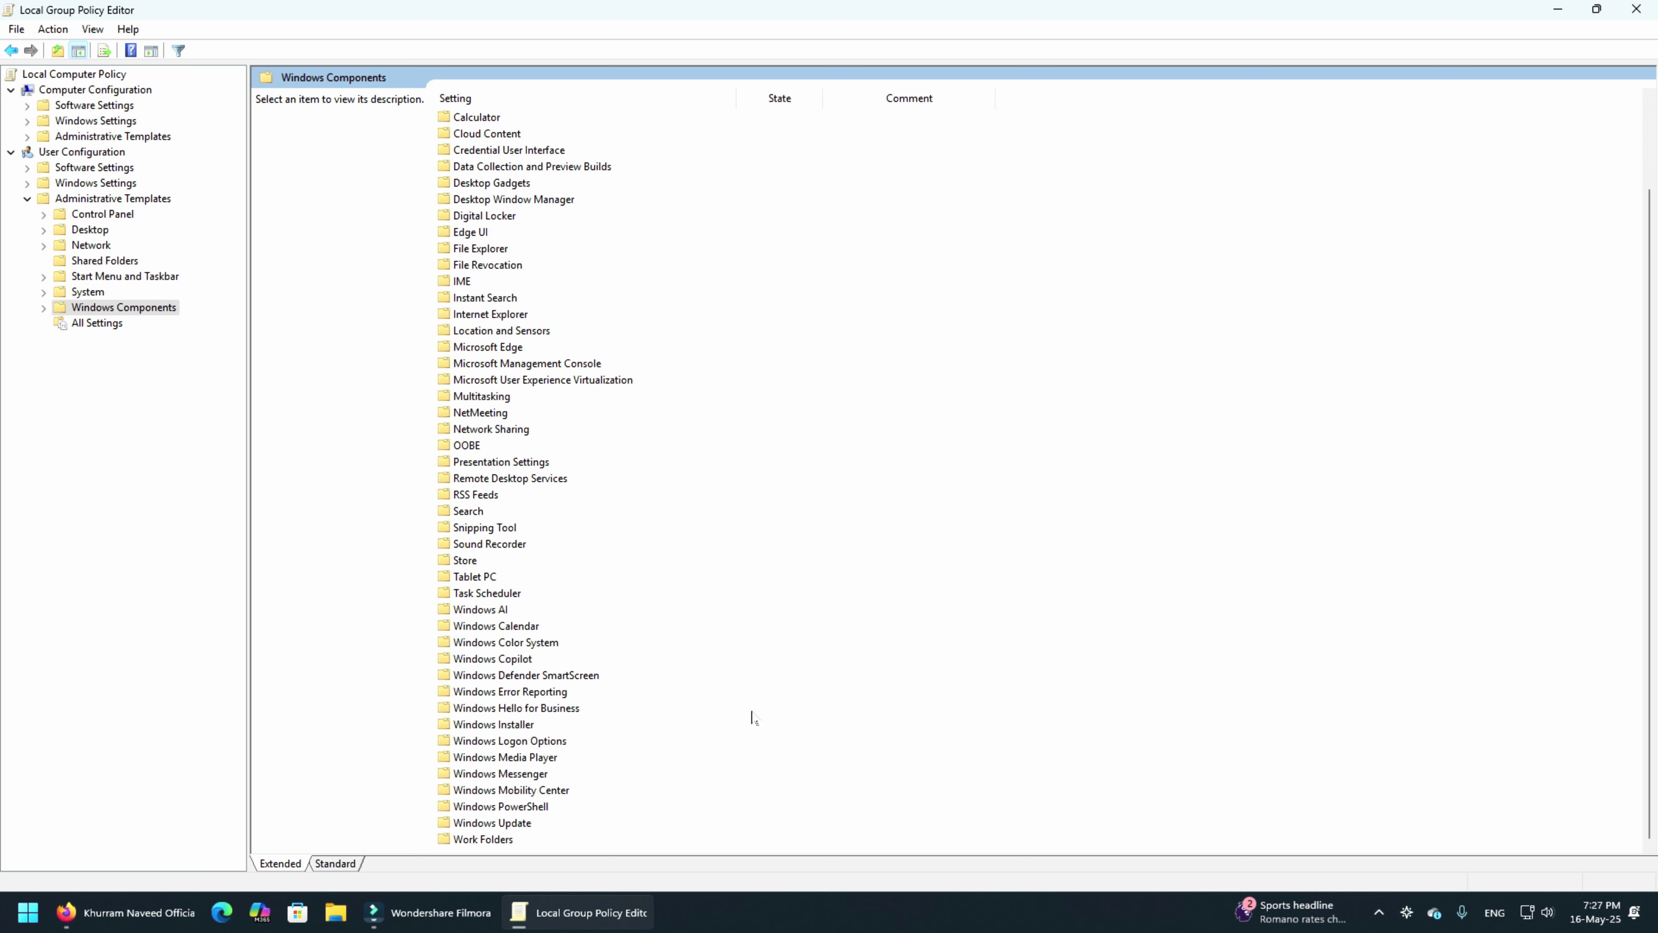
{"action": "double_click", "coordinate": [493, 823]}
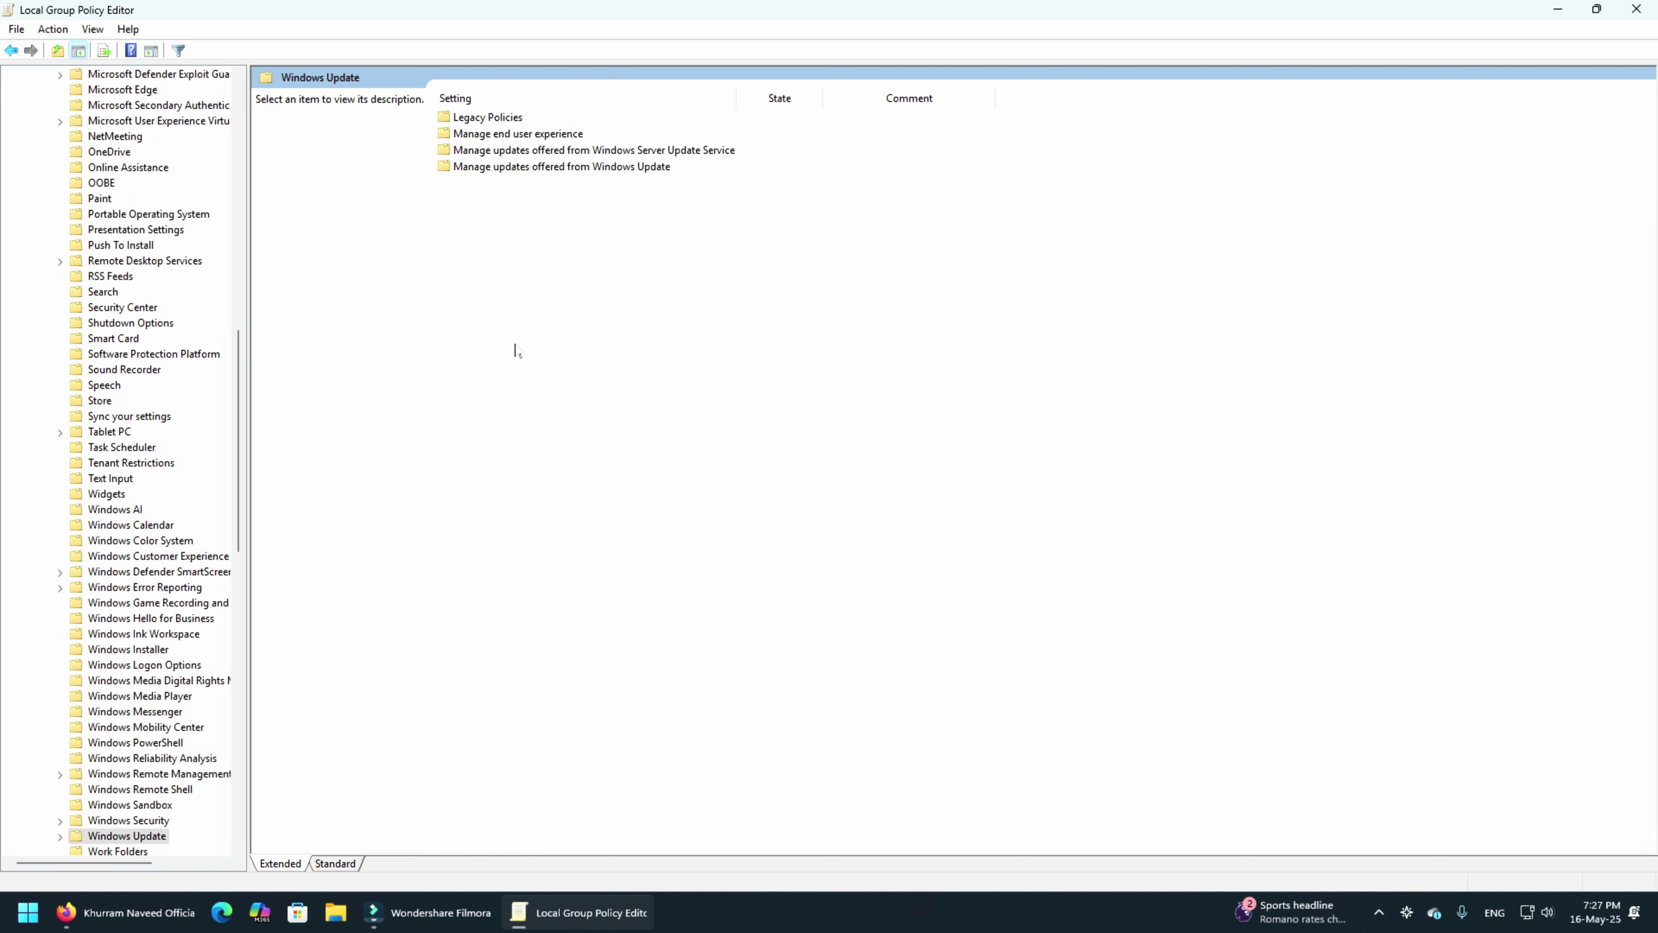
{"action": "left_click", "coordinate": [1636, 9]}
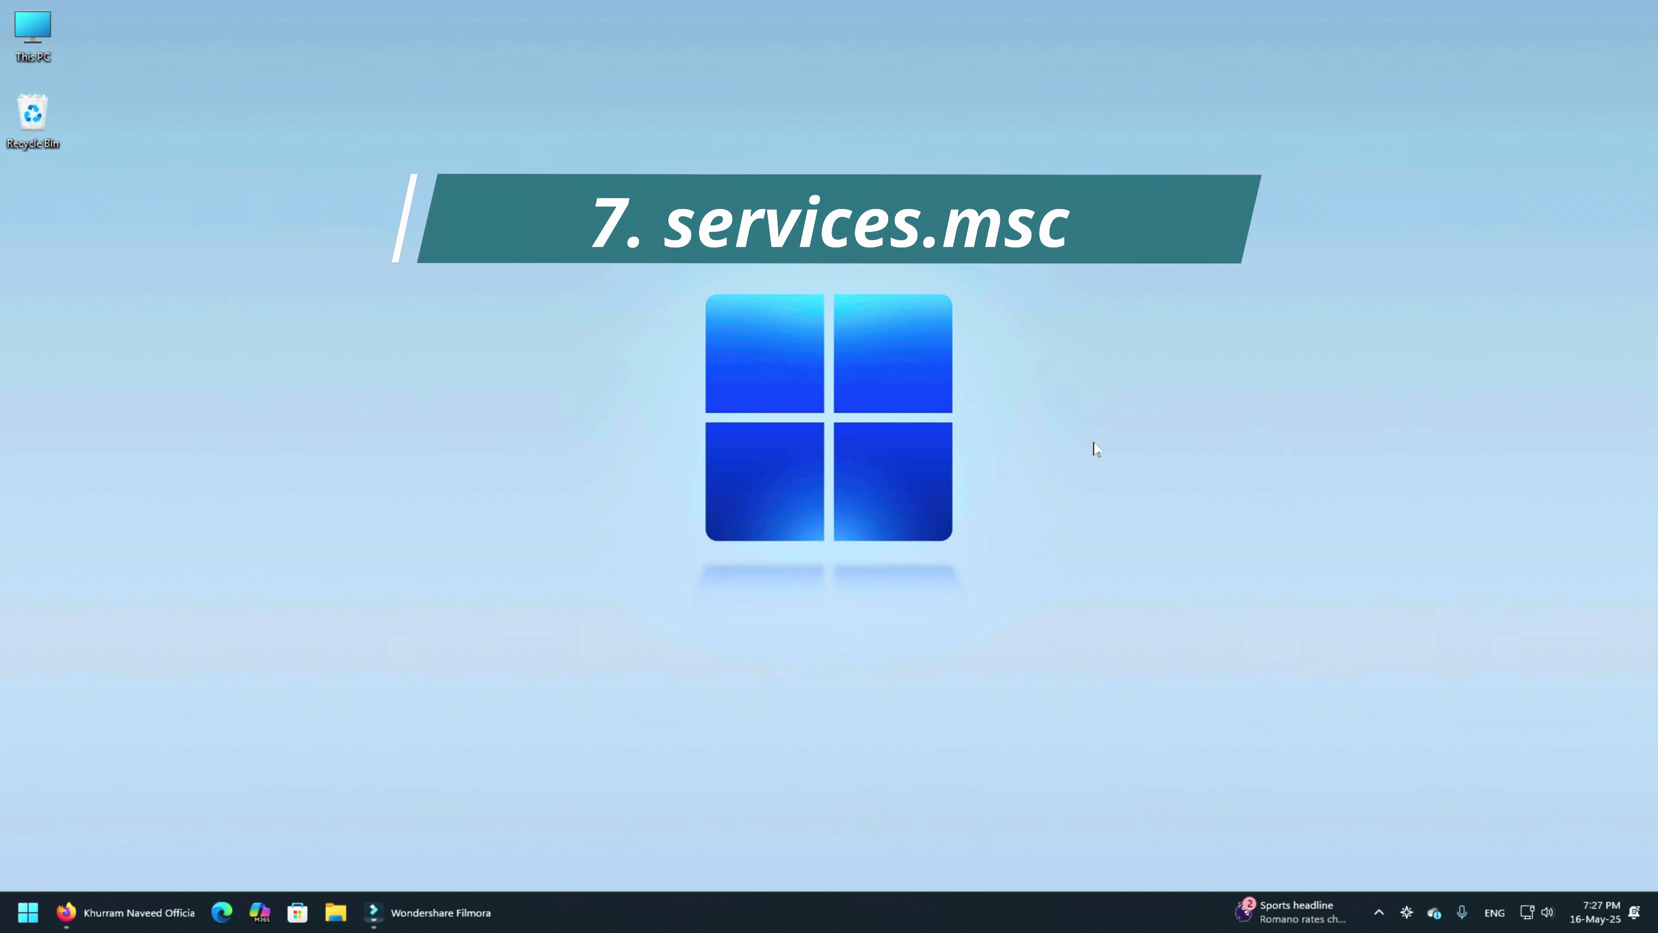
- Launch the Services console with the Run command services.msc
{"action": "key", "text": "super+r"}
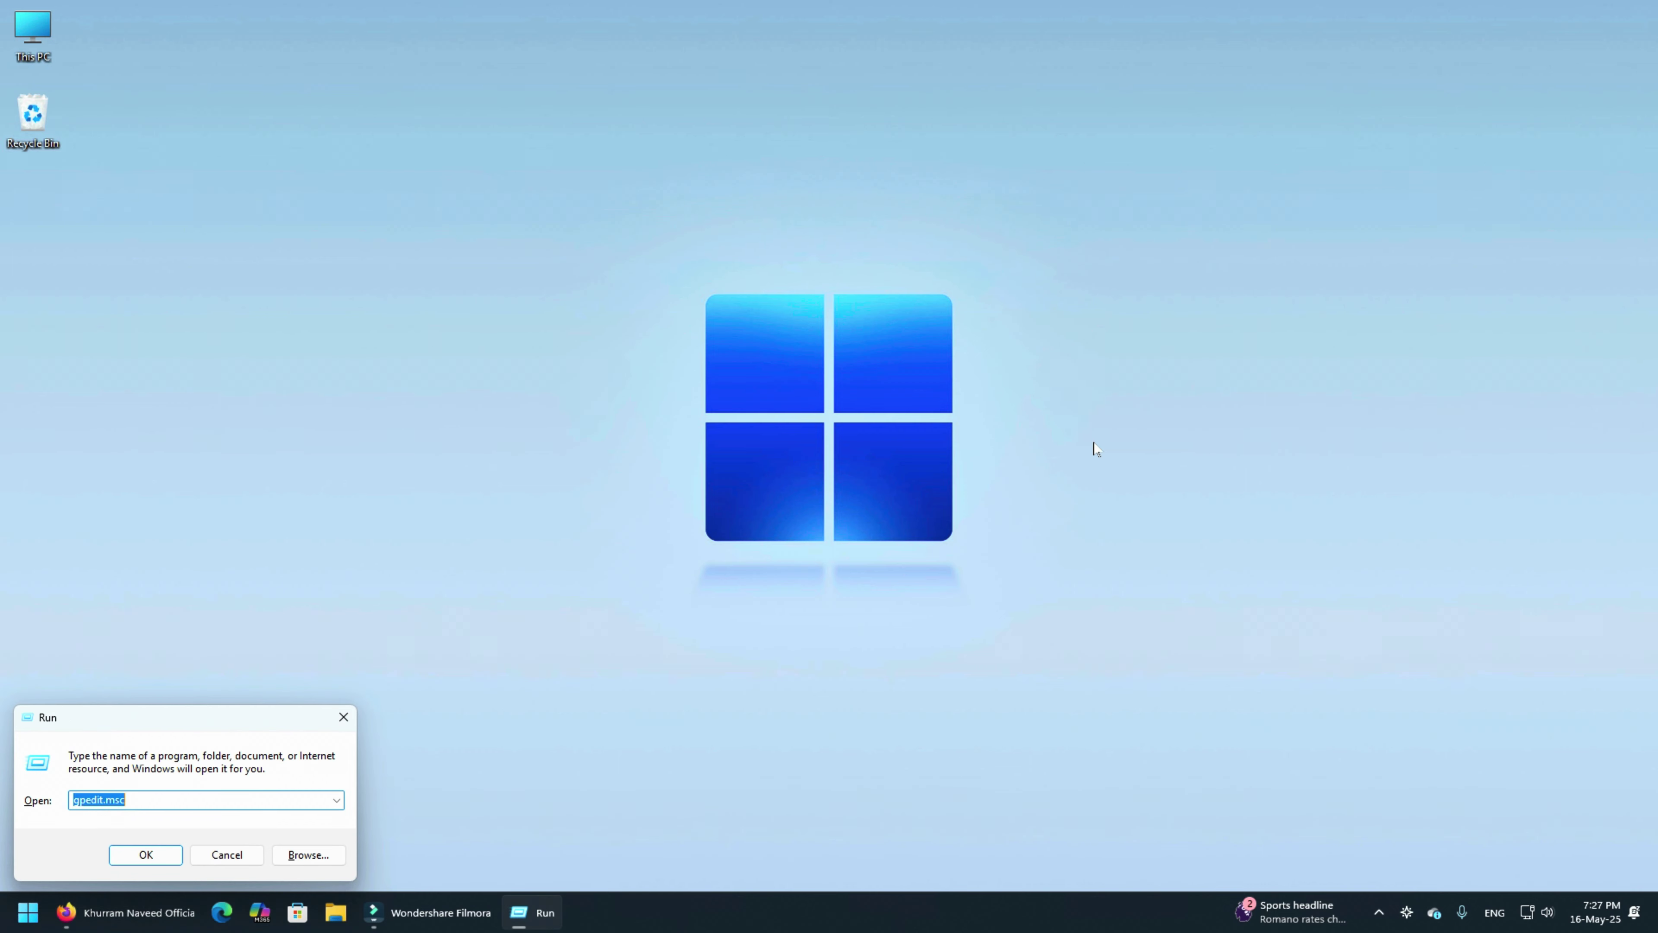
{"action": "type", "text": "services.msc"}
{"action": "key", "text": "Return"}
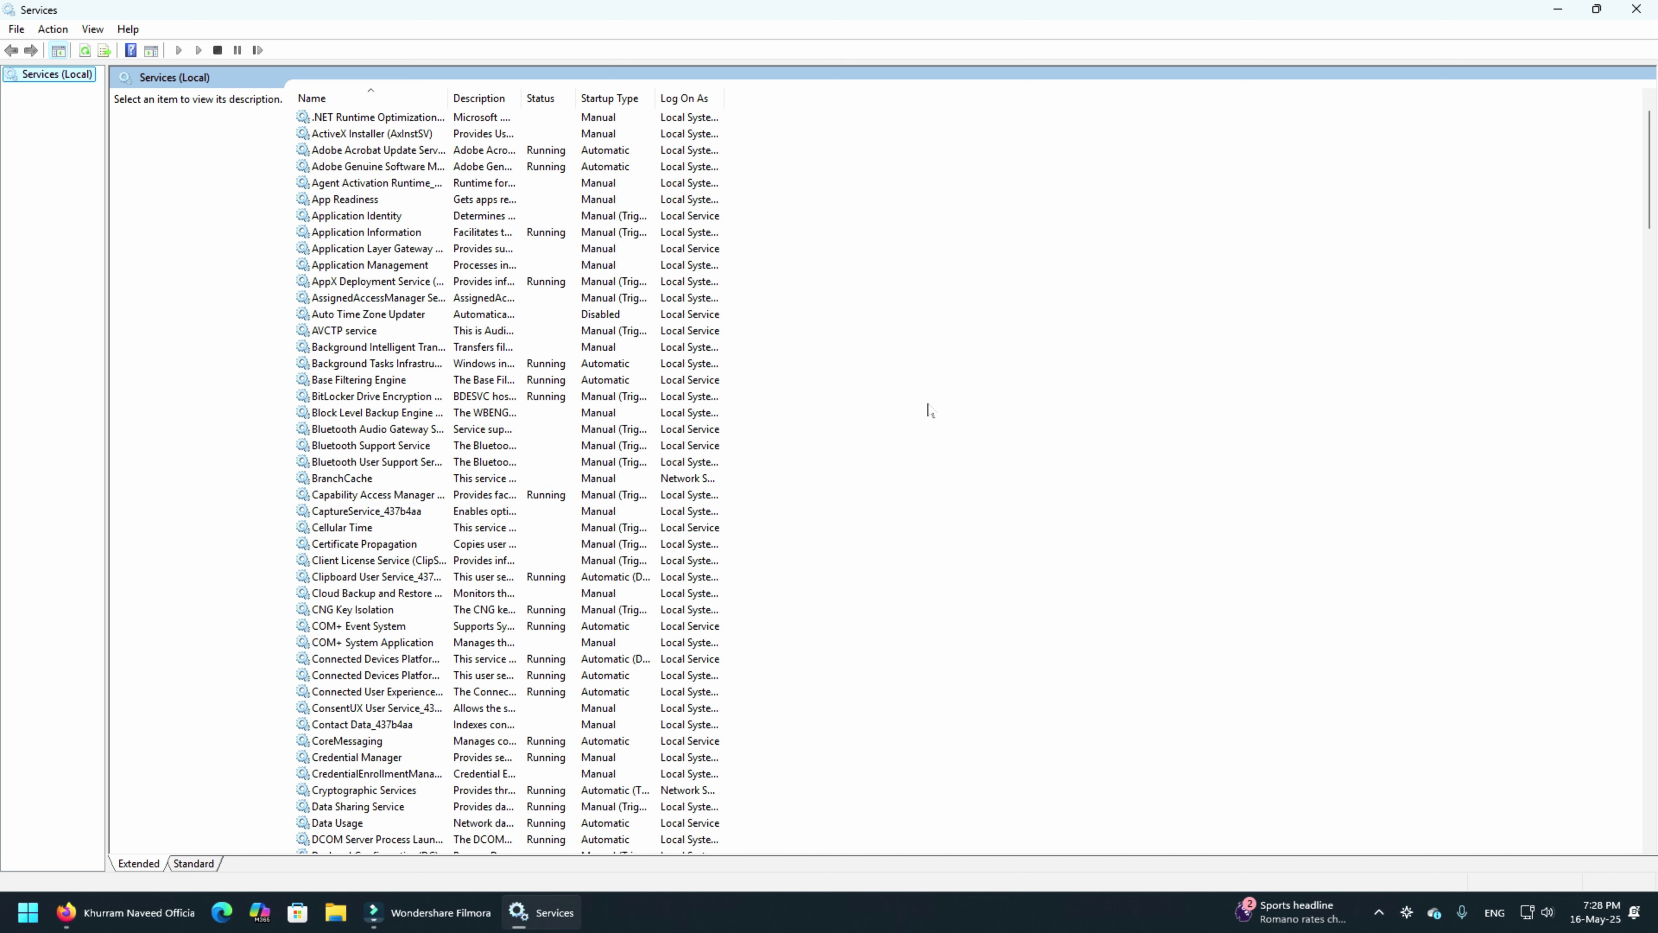
- Look through the list of local services and close the Services console
{"action": "scroll", "coordinate": [926, 418], "scroll_direction": "down", "scroll_amount": 20}
{"action": "scroll", "coordinate": [935, 397], "scroll_direction": "down", "scroll_amount": 14}
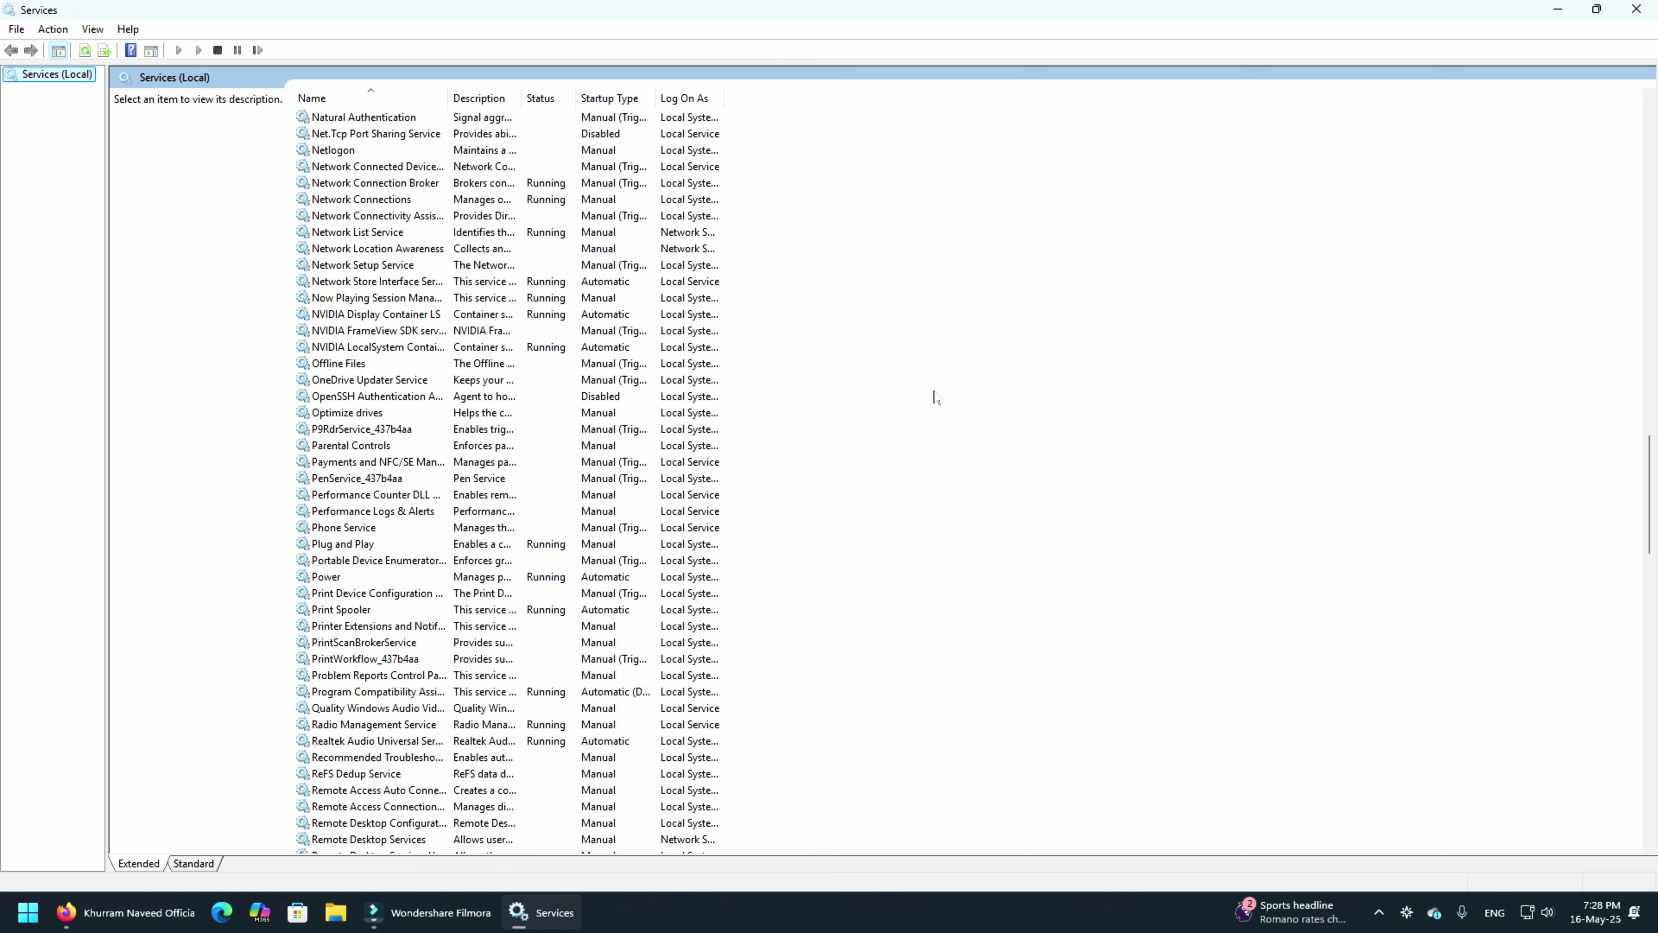
{"action": "key", "text": "alt+F4"}
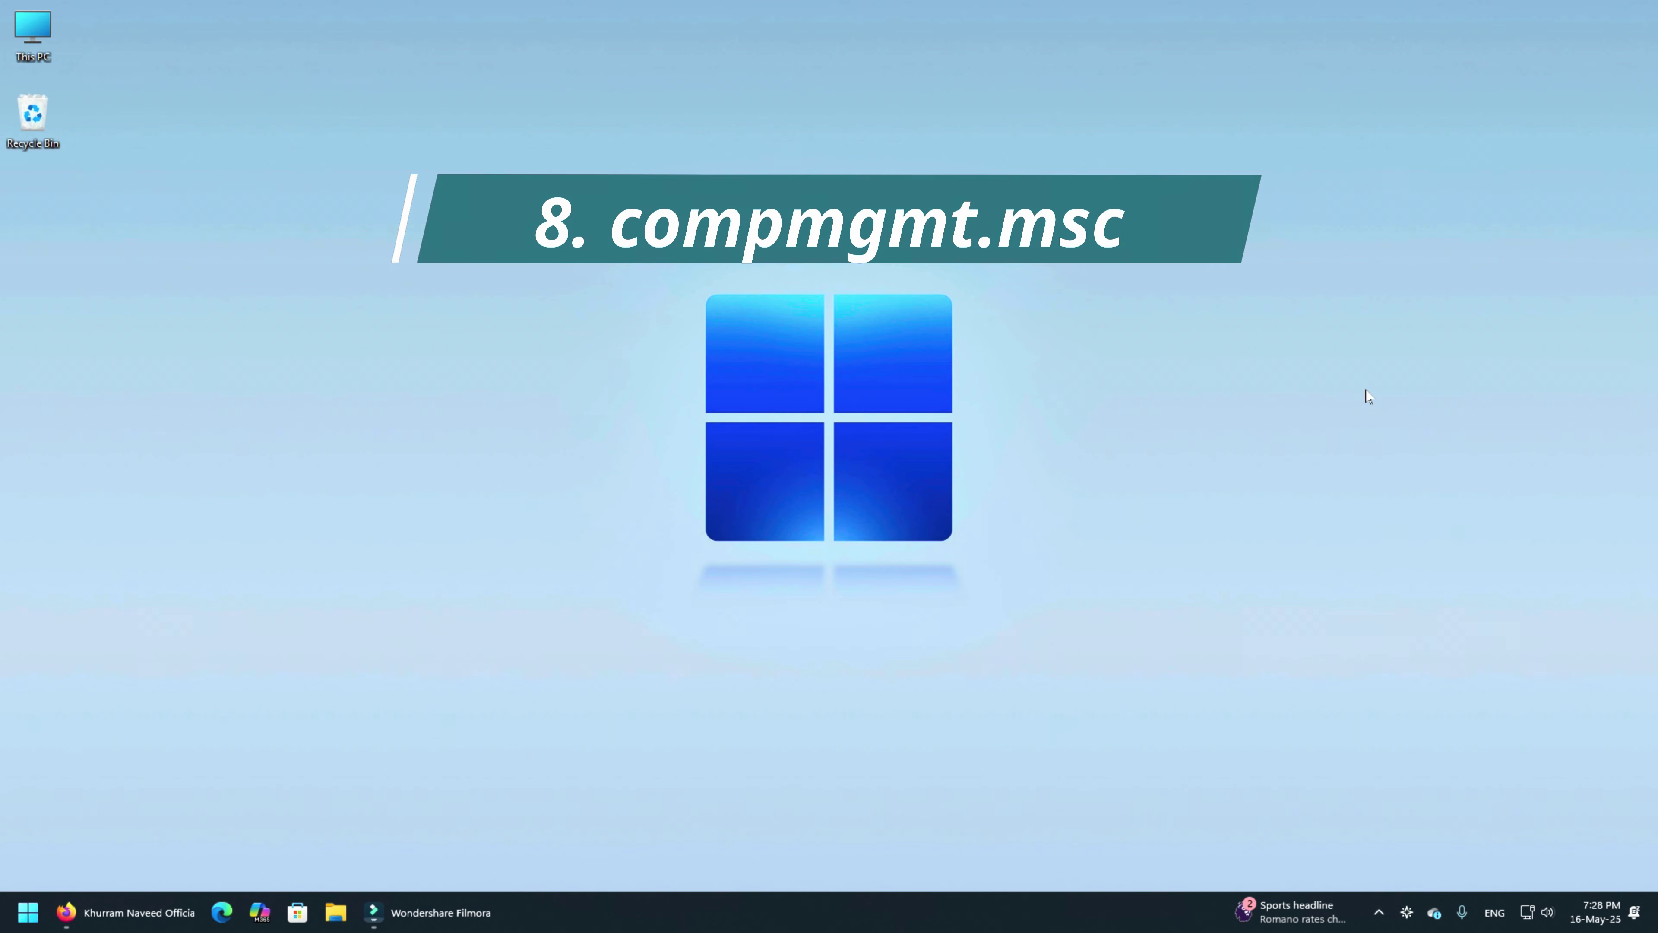
- Launch Computer Management with the Run command compmgmt.msc and maximize its window
{"action": "key", "text": "super+r"}
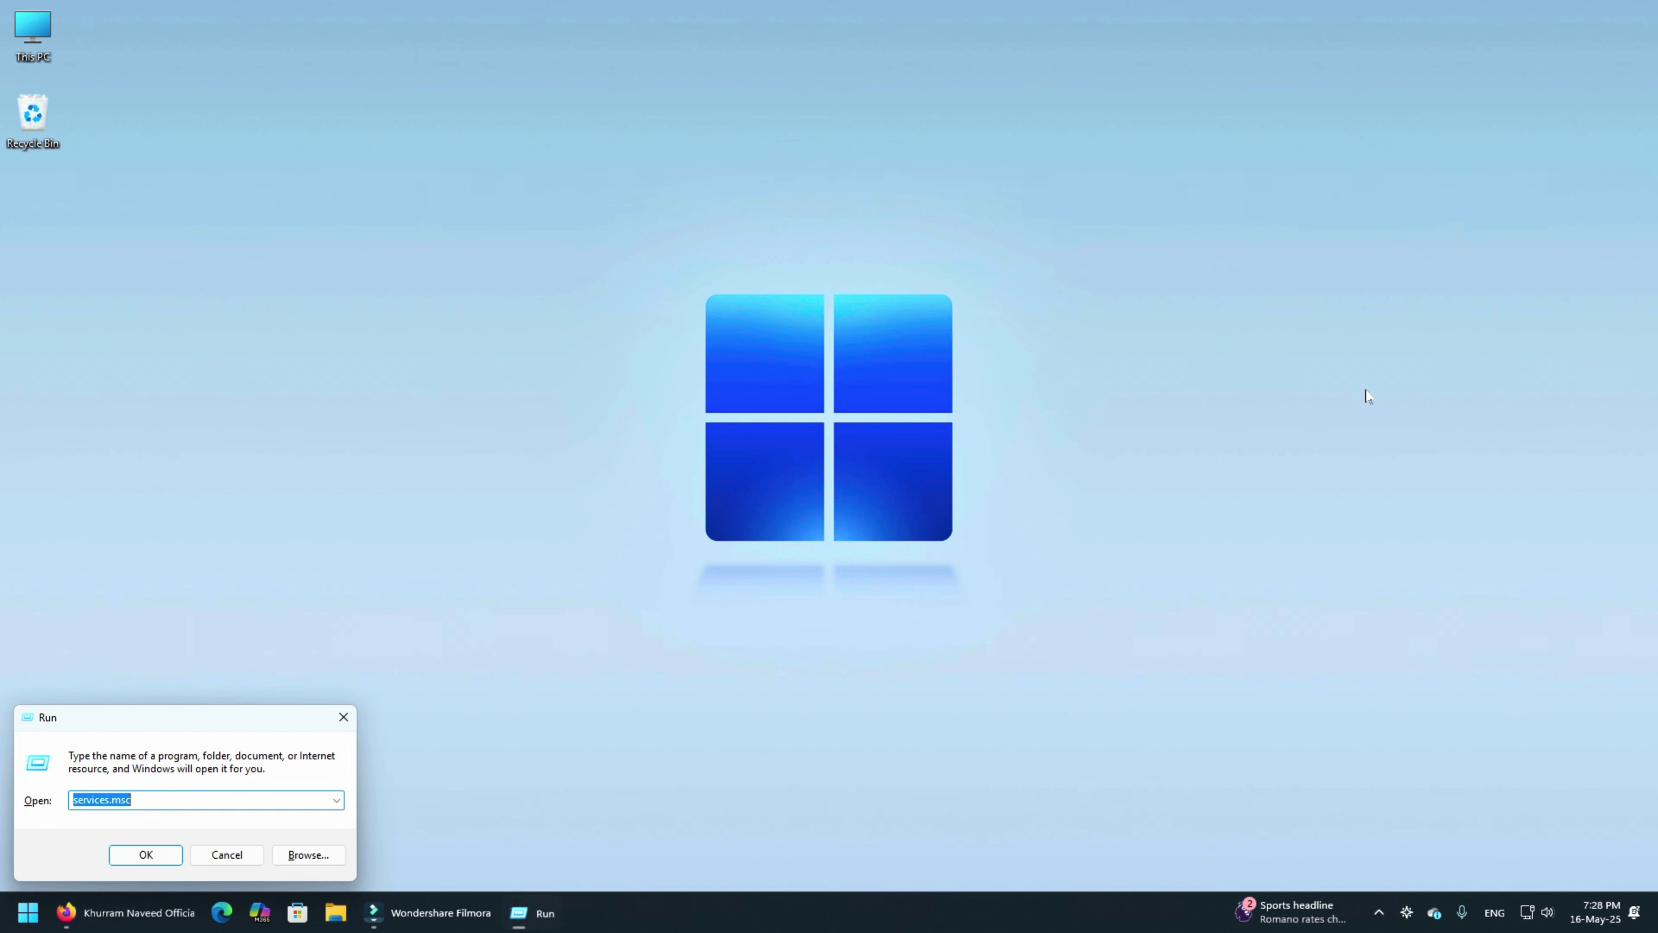
{"action": "type", "text": "comp"}
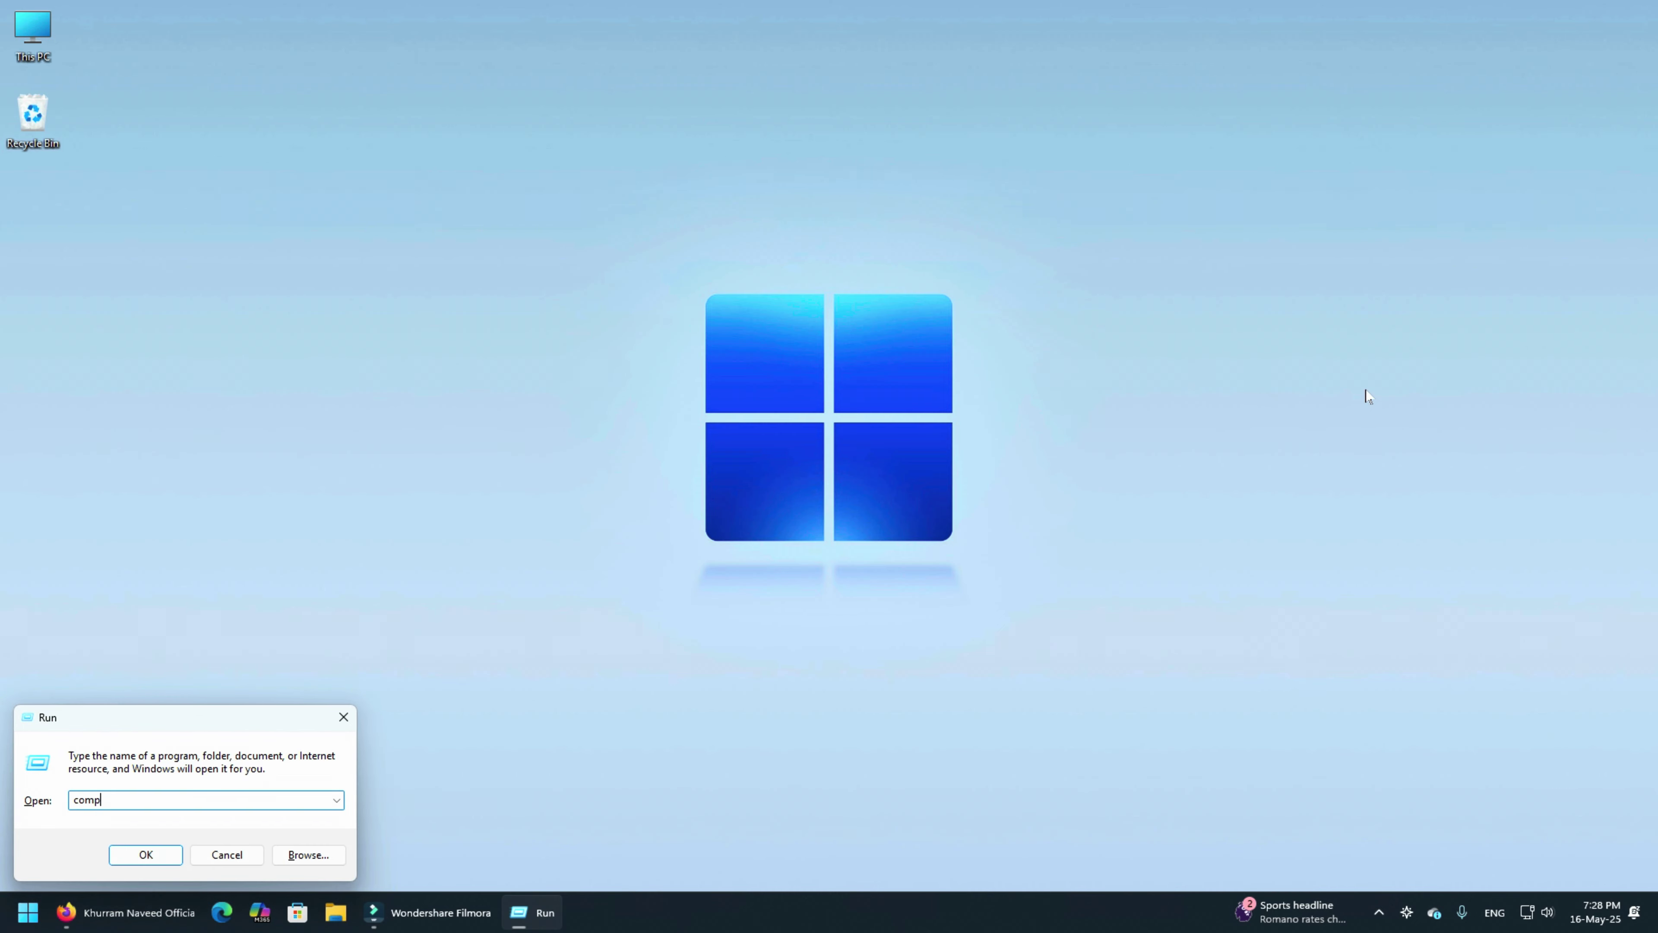
{"action": "type", "text": "mgmt.msc"}
{"action": "key", "text": "Return"}
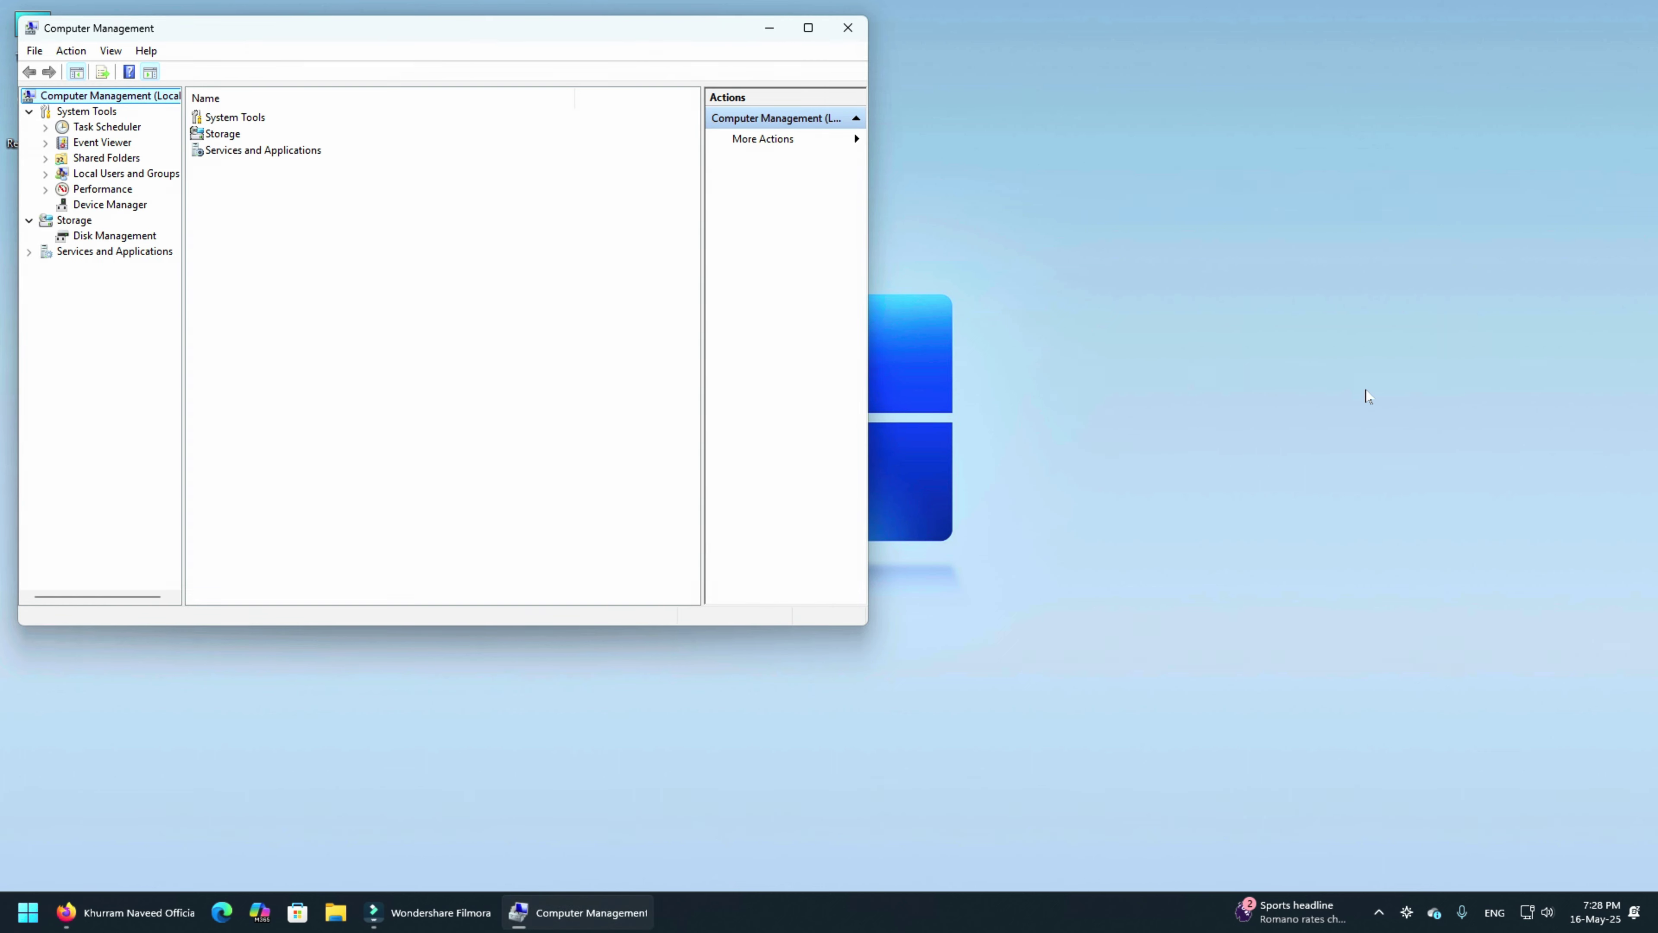
{"action": "left_click", "coordinate": [808, 27]}
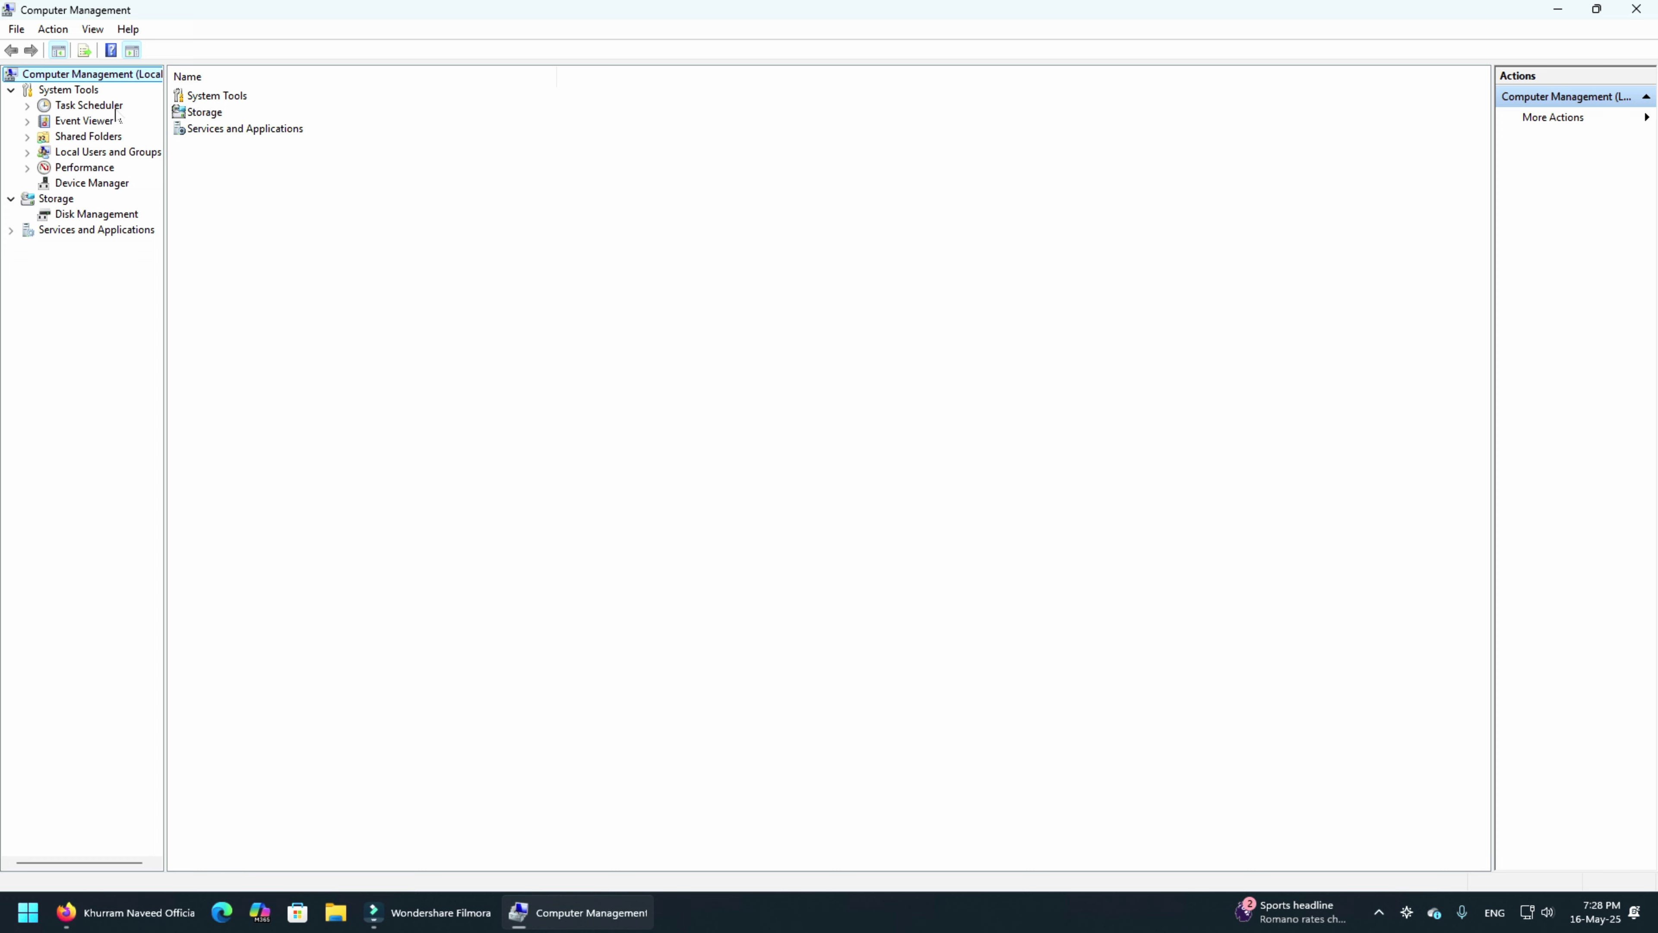
- View Shared Folders, Local Users and Groups, Performance and Device Manager under System Tools
{"action": "left_click", "coordinate": [96, 138]}
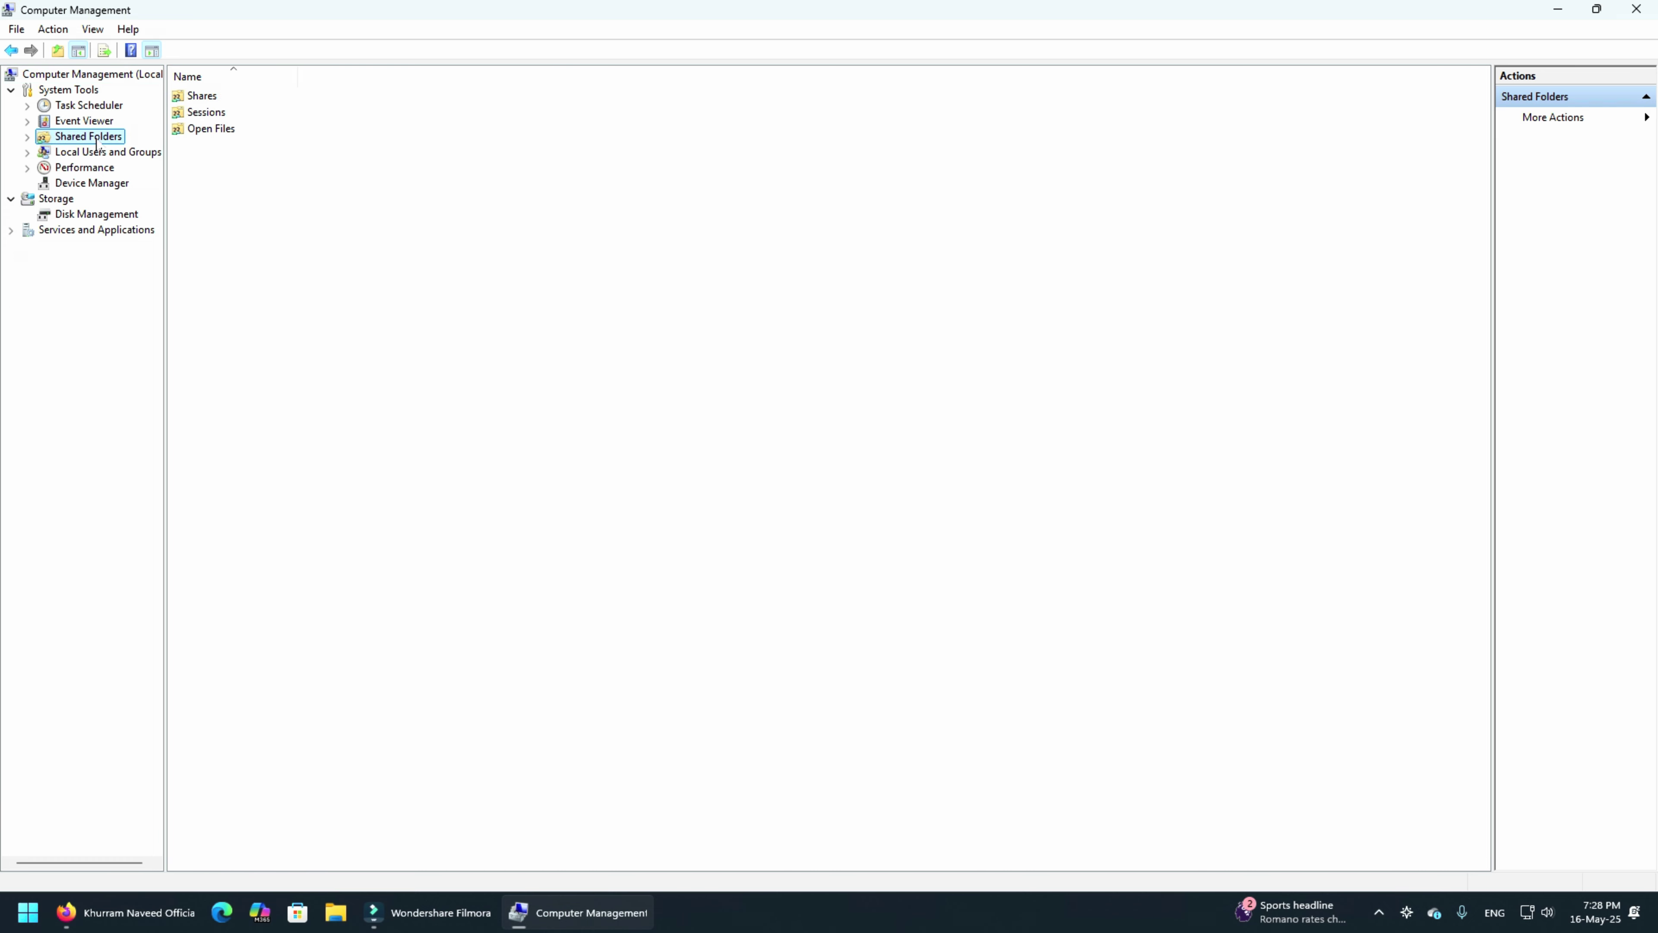
{"action": "left_click", "coordinate": [95, 154]}
{"action": "left_click", "coordinate": [91, 170]}
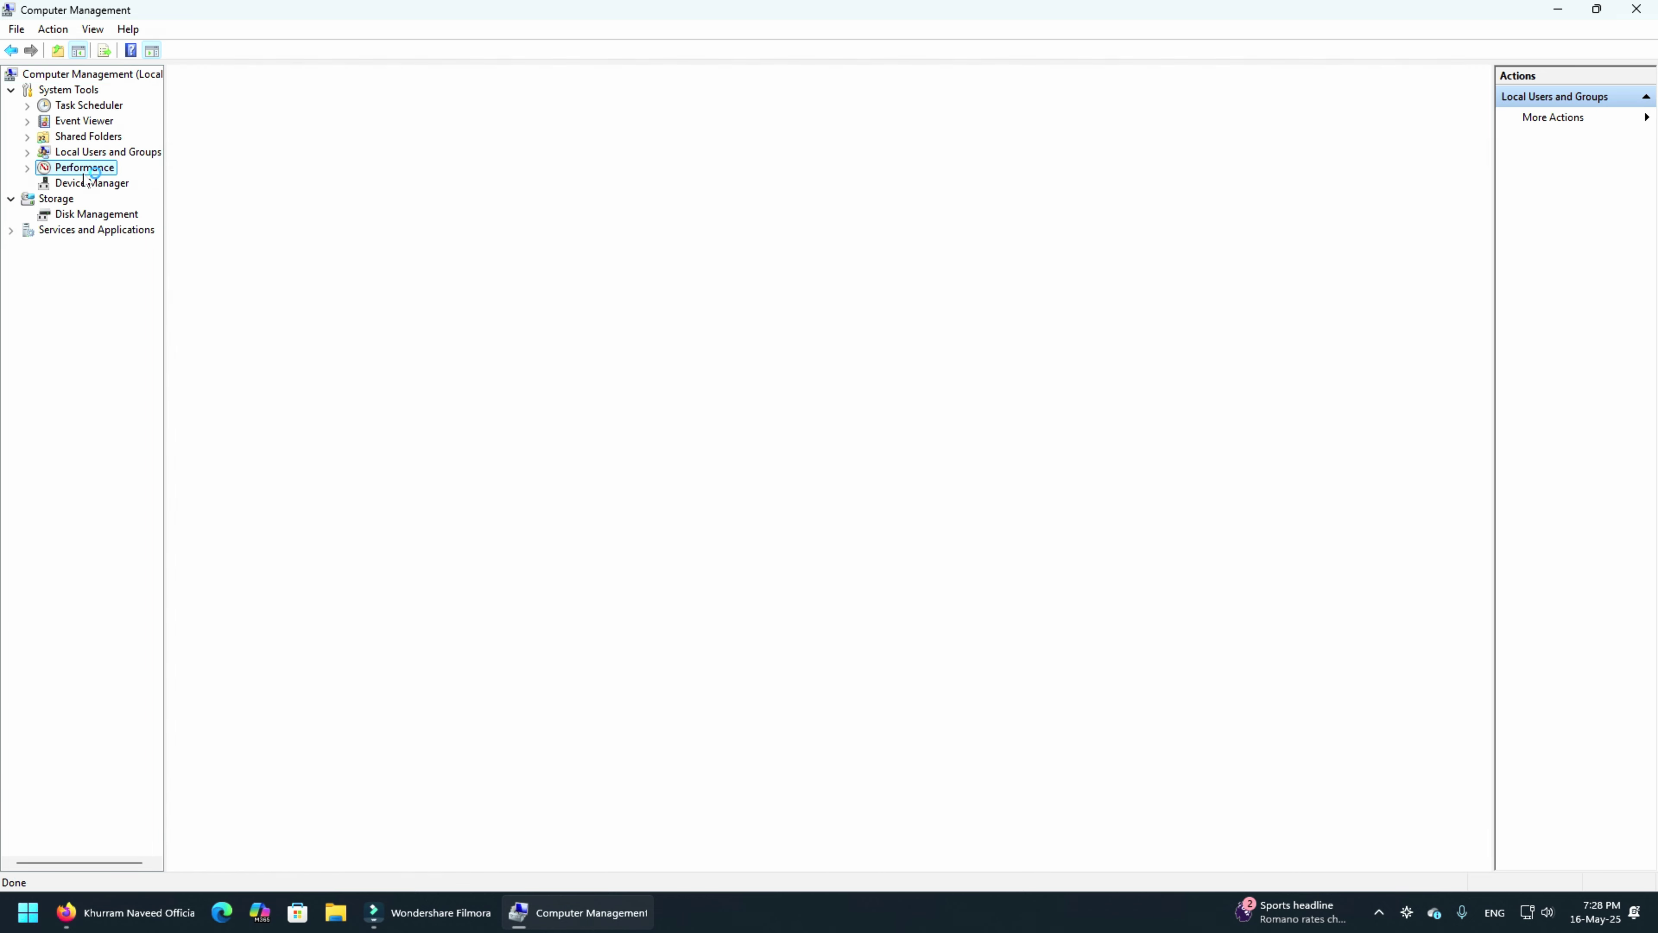
{"action": "left_click", "coordinate": [85, 183]}
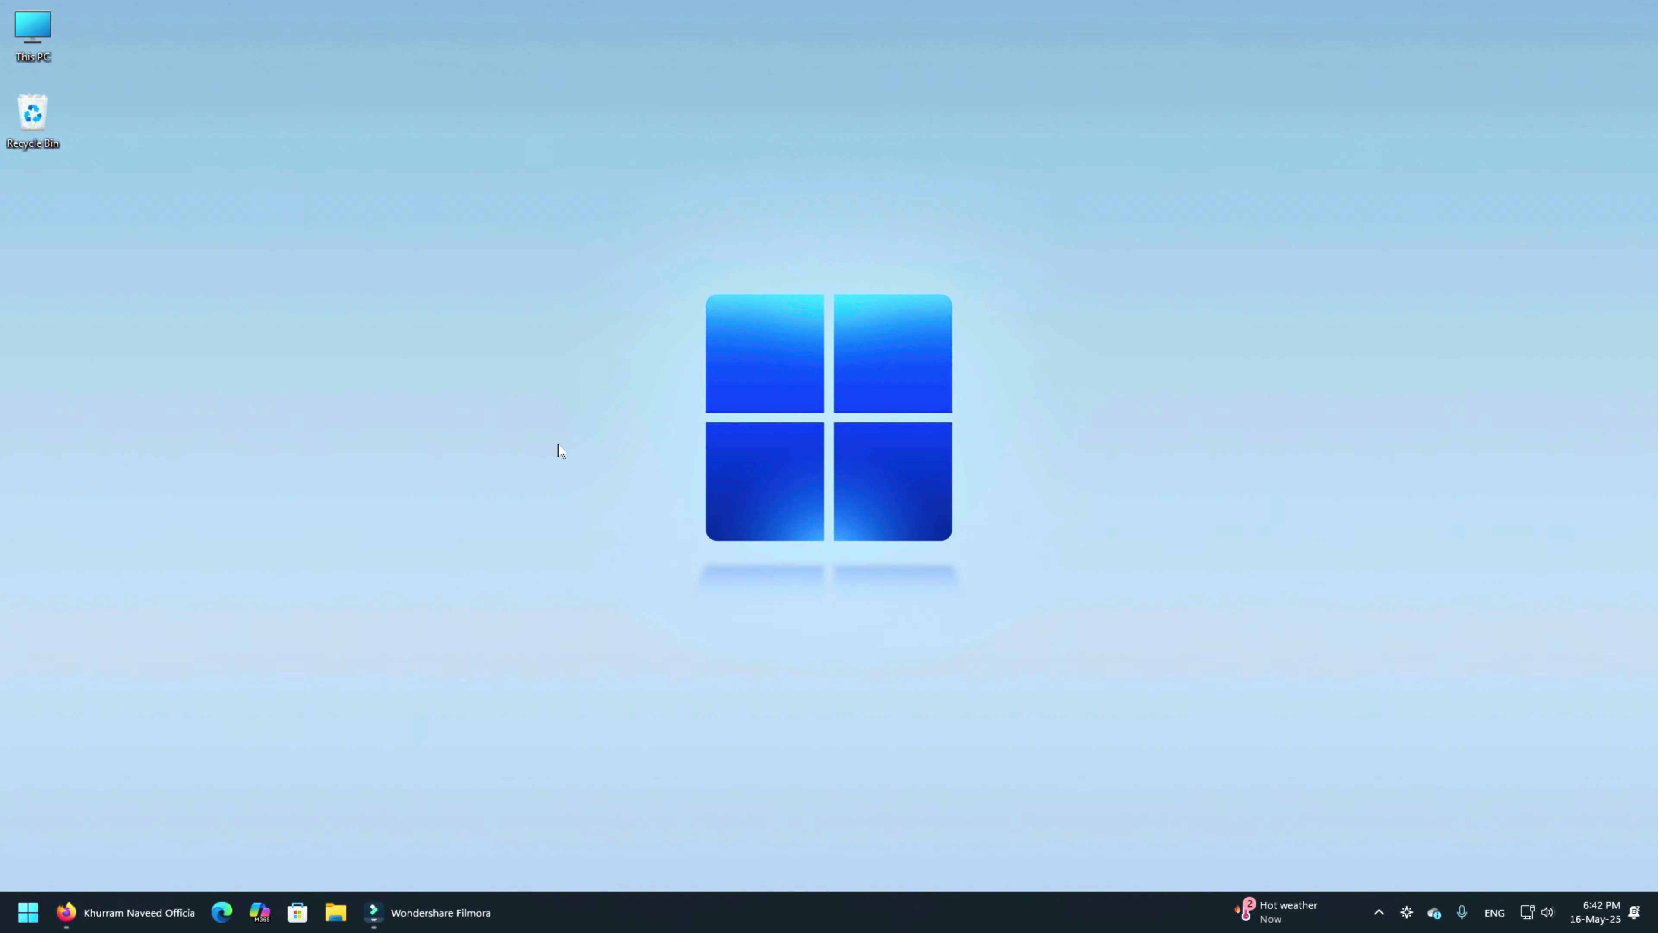
- Open the Startup folder with the Run command shell:startup and close it
{"action": "right_click", "coordinate": [3, 922]}
{"action": "left_click", "coordinate": [32, 802]}
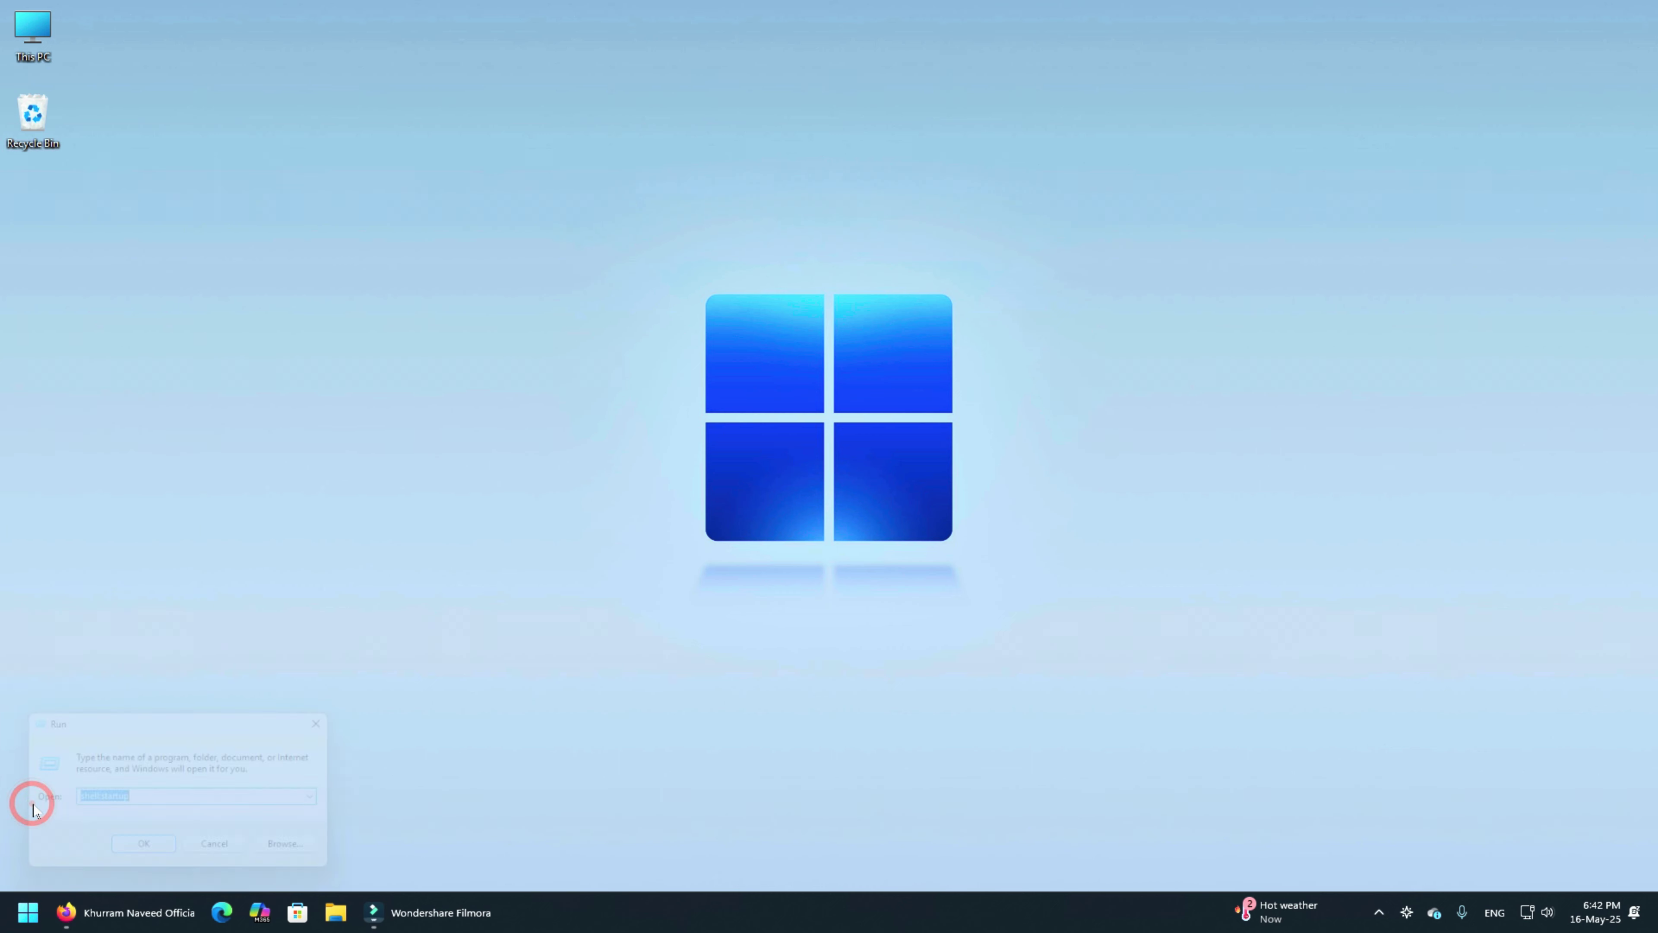
{"action": "type", "text": "sh"}
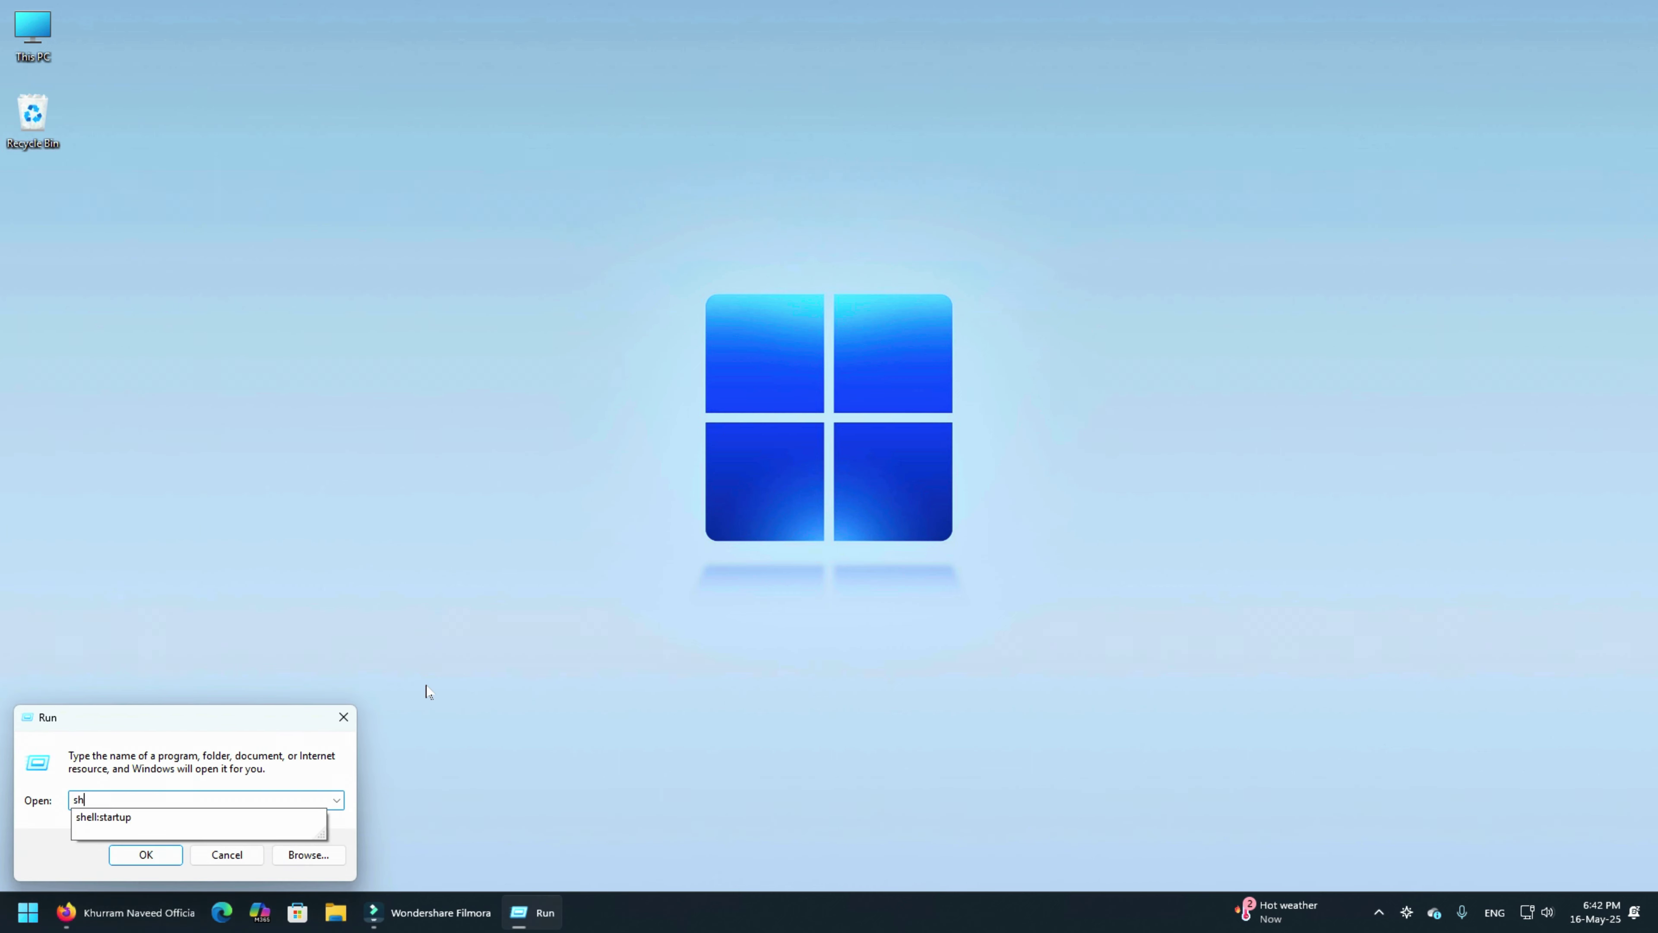
{"action": "type", "text": "eel:"}
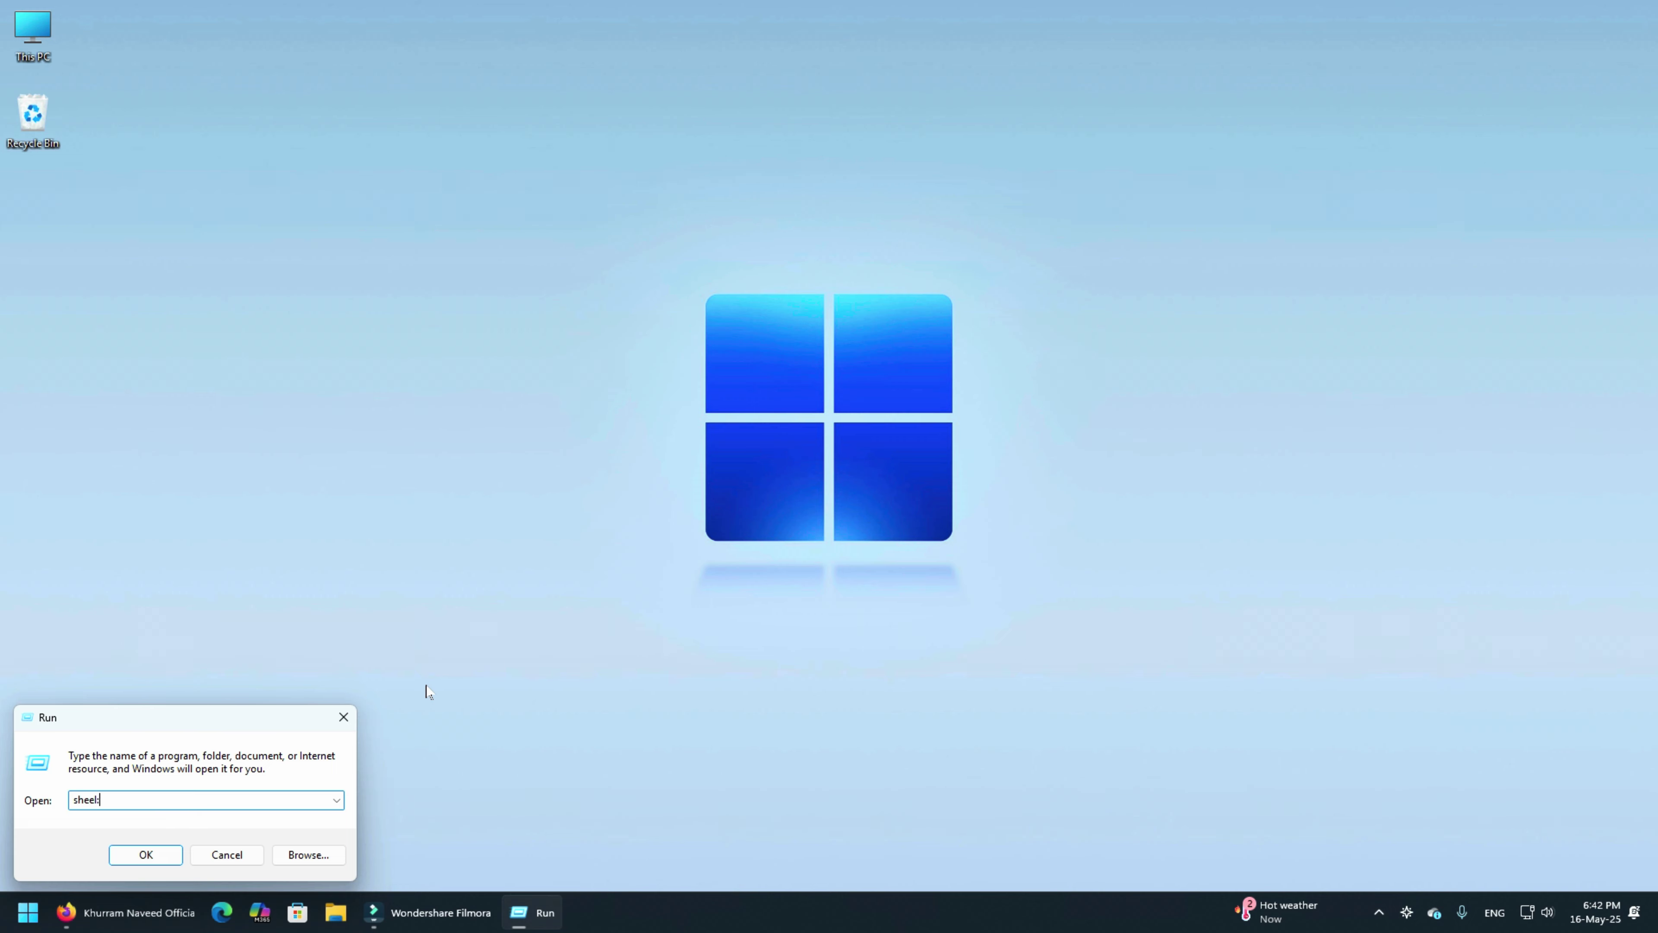
{"action": "type", "text": "startup"}
{"action": "key", "text": "Return"}
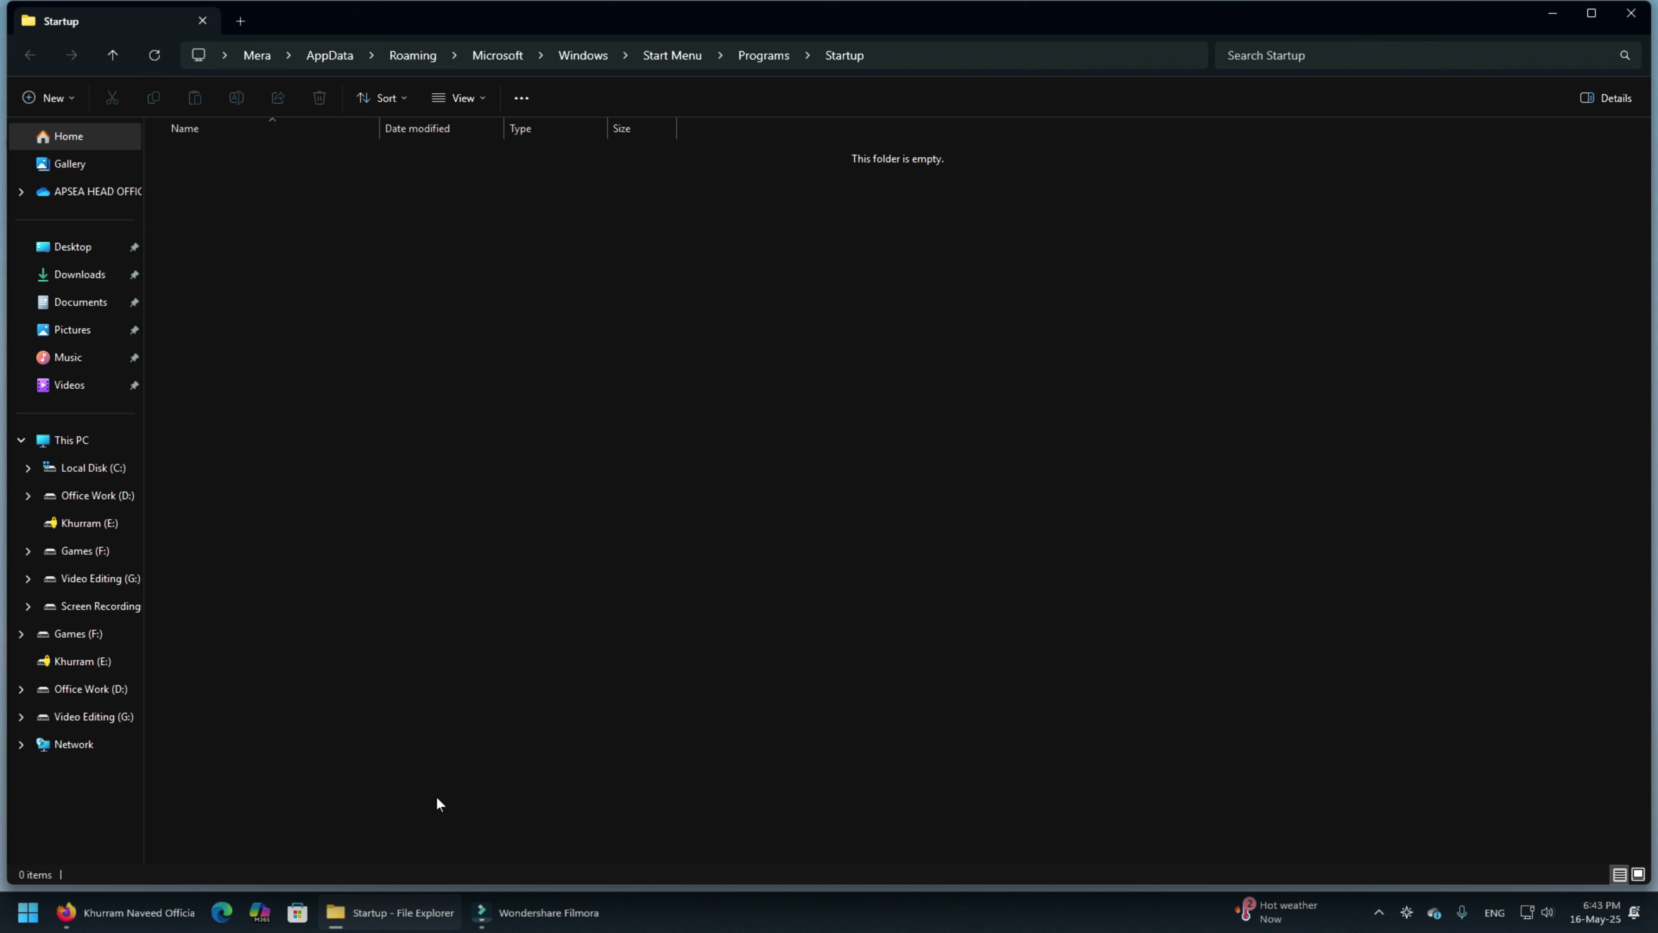
{"action": "left_click", "coordinate": [1630, 15]}
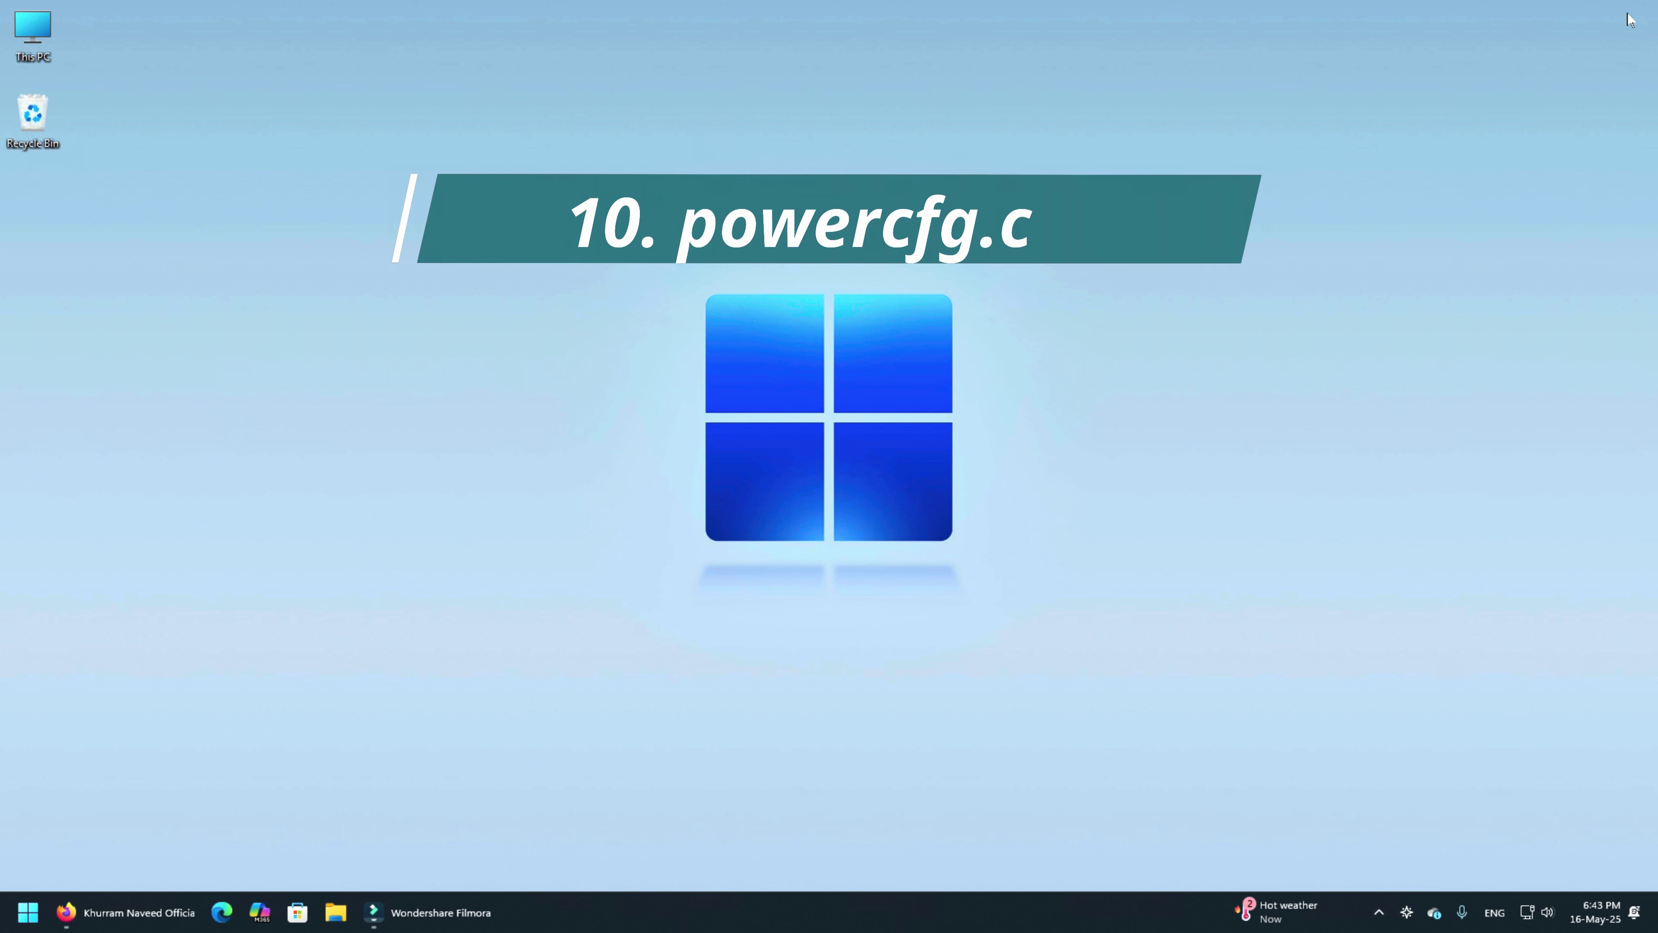
- Open Power Options with the Run command powercfg.cpl
{"action": "right_click", "coordinate": [3, 926]}
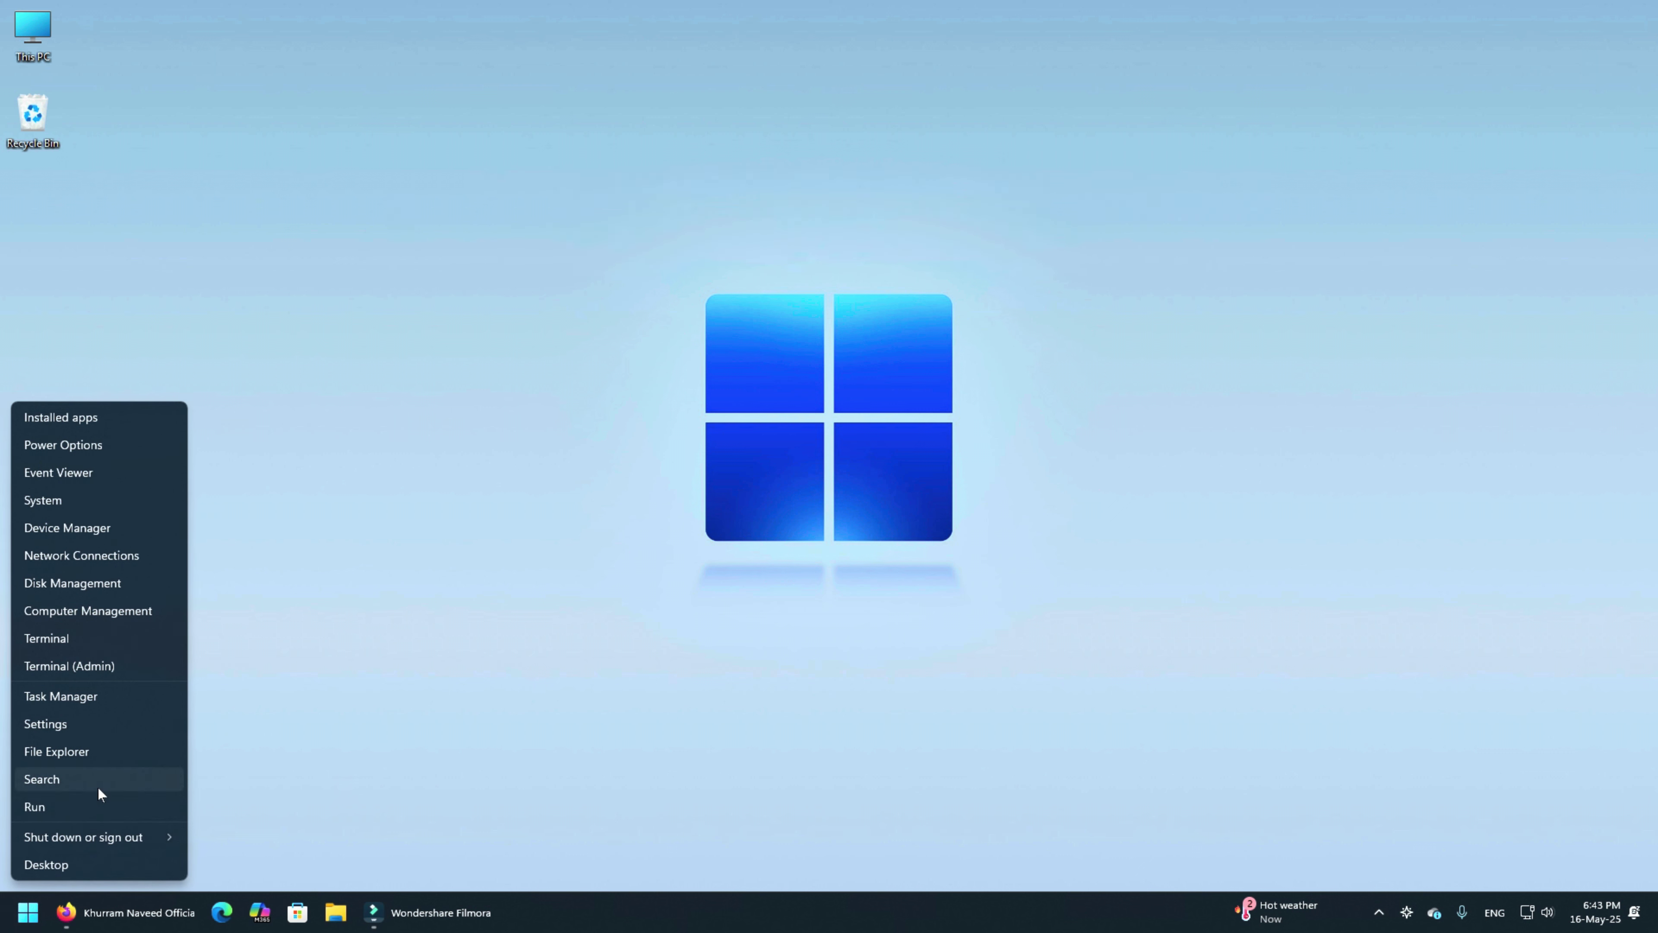
{"action": "left_click", "coordinate": [81, 807]}
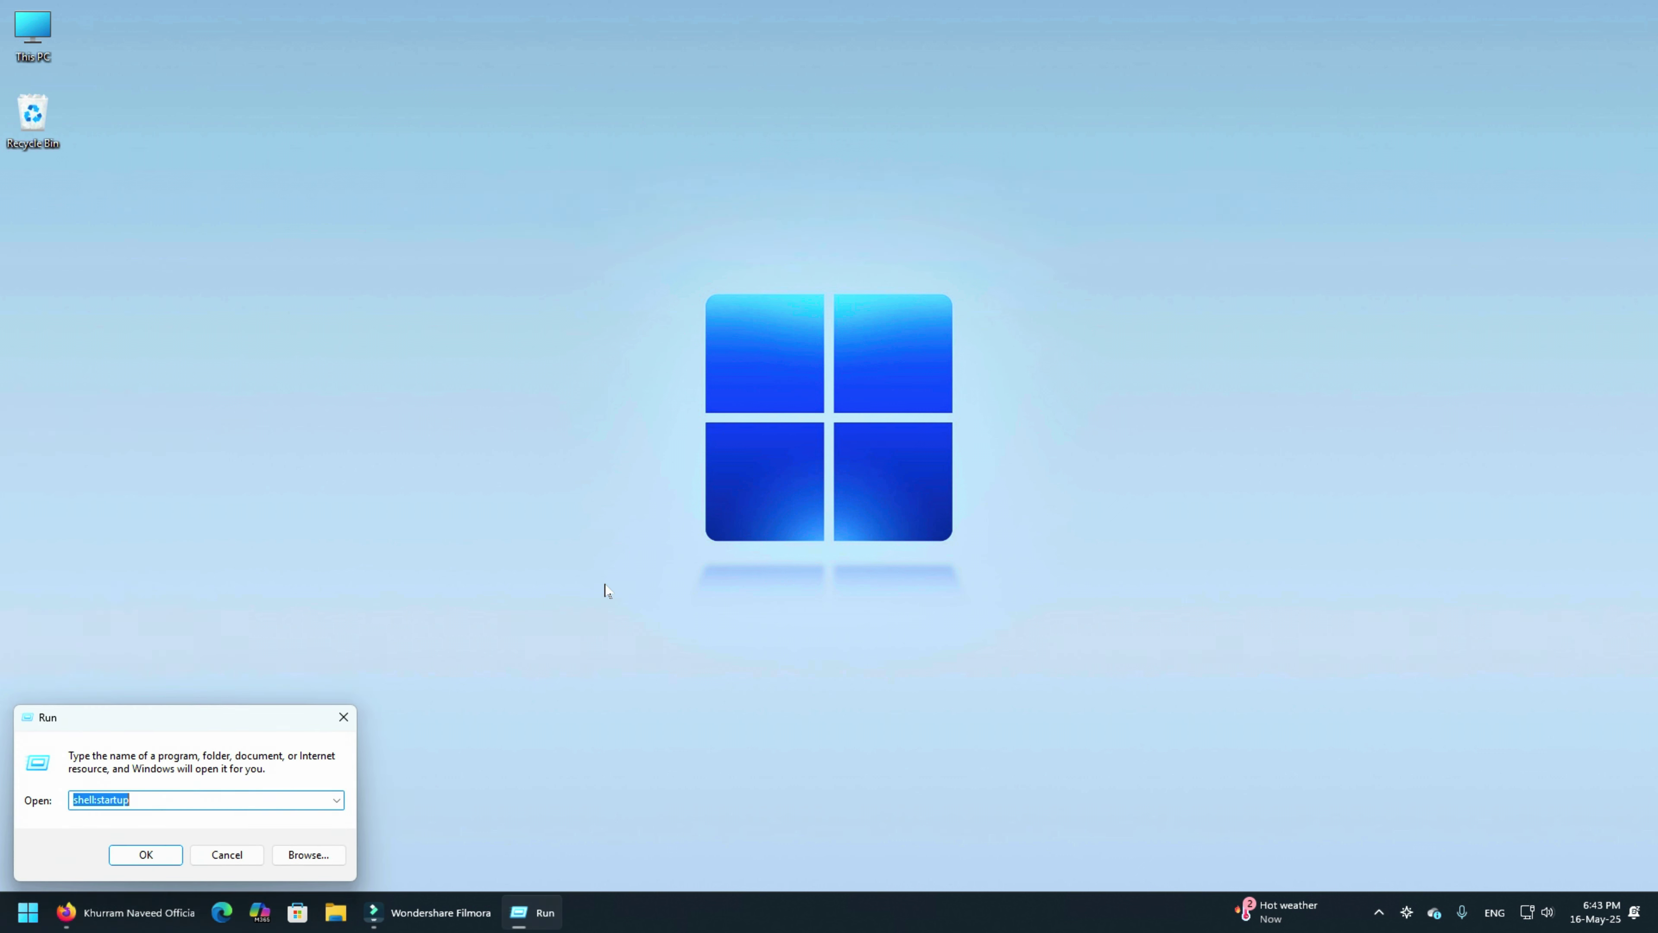
{"action": "type", "text": "pow"}
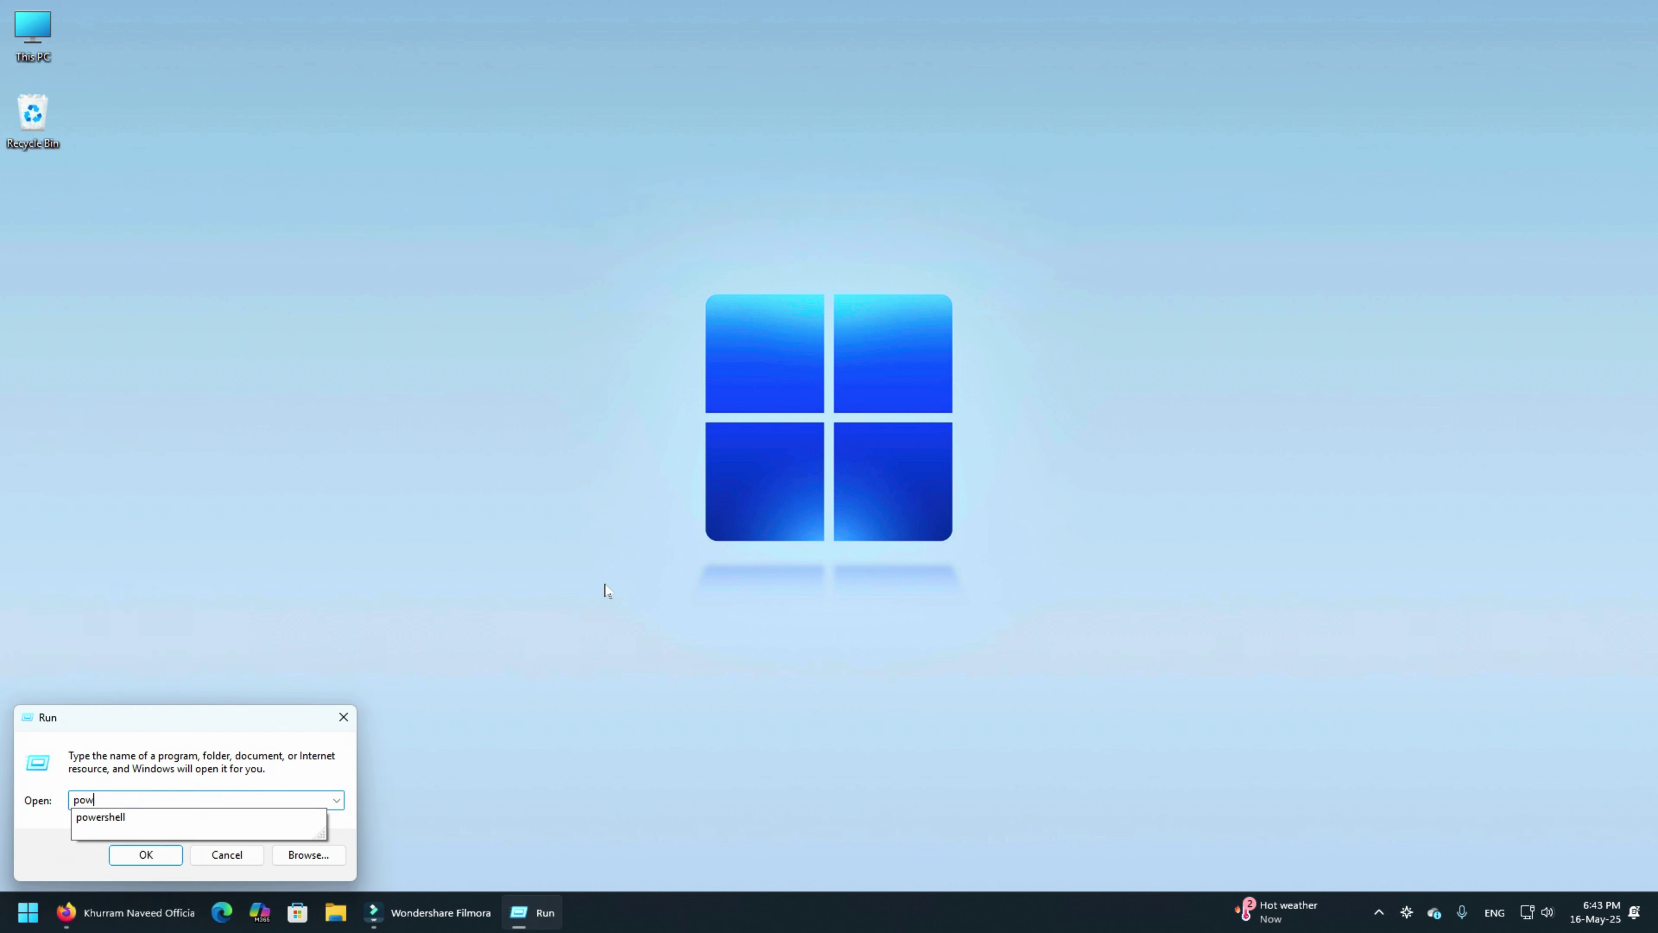
{"action": "type", "text": "ercfg.cpl"}
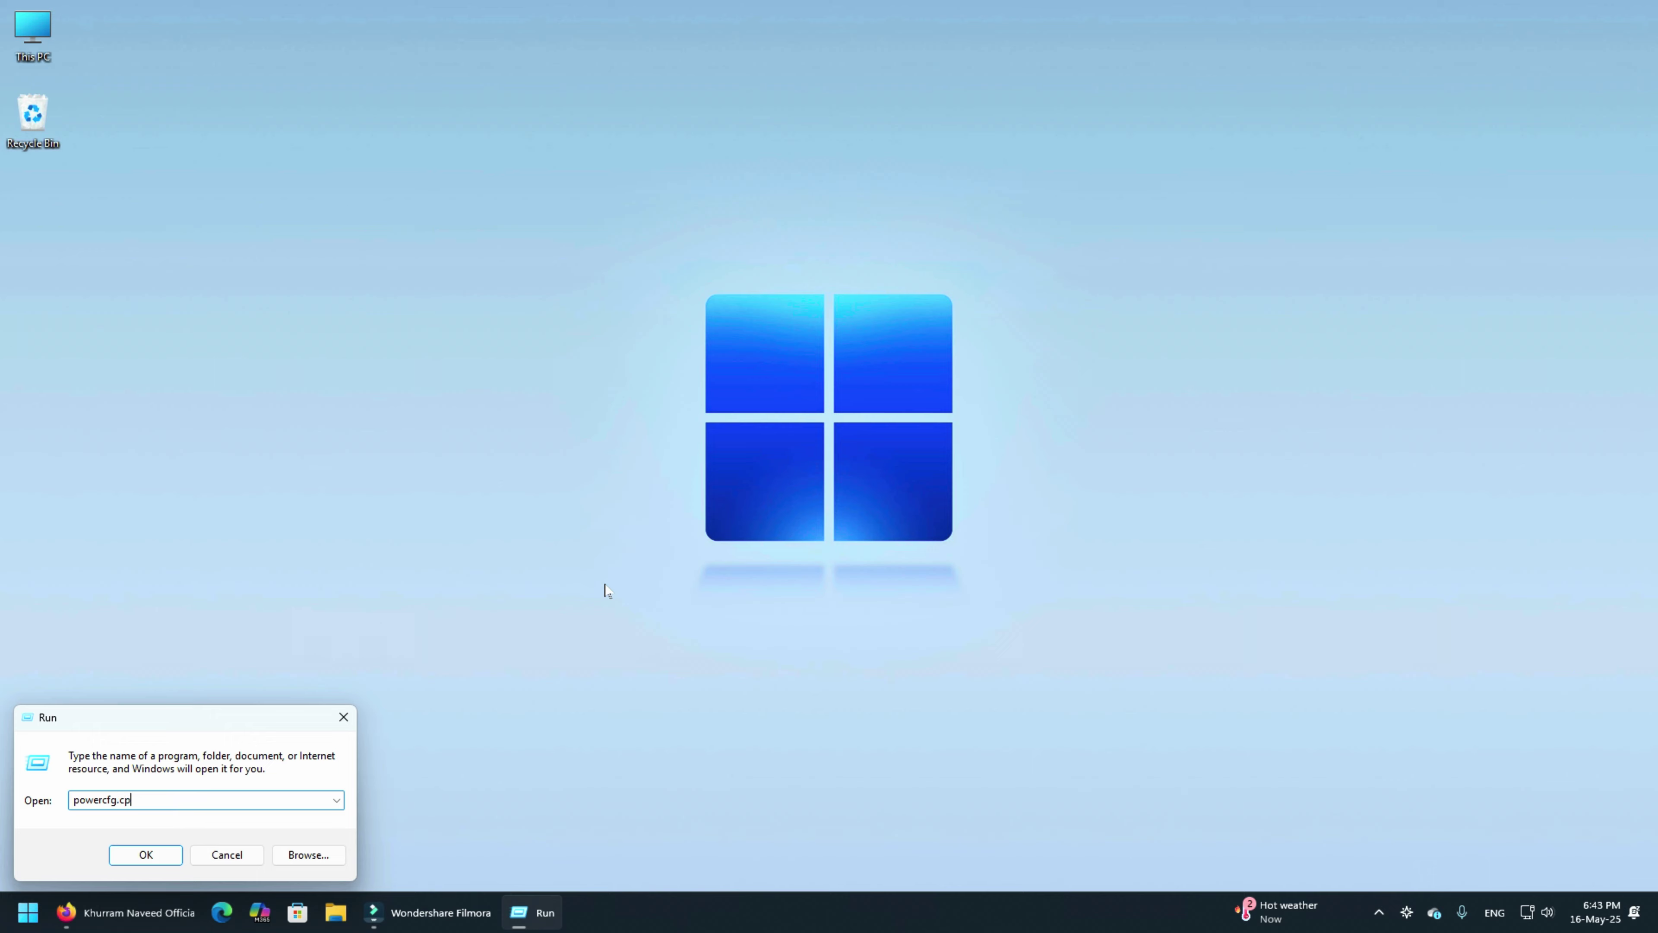
{"action": "key", "text": "Return"}
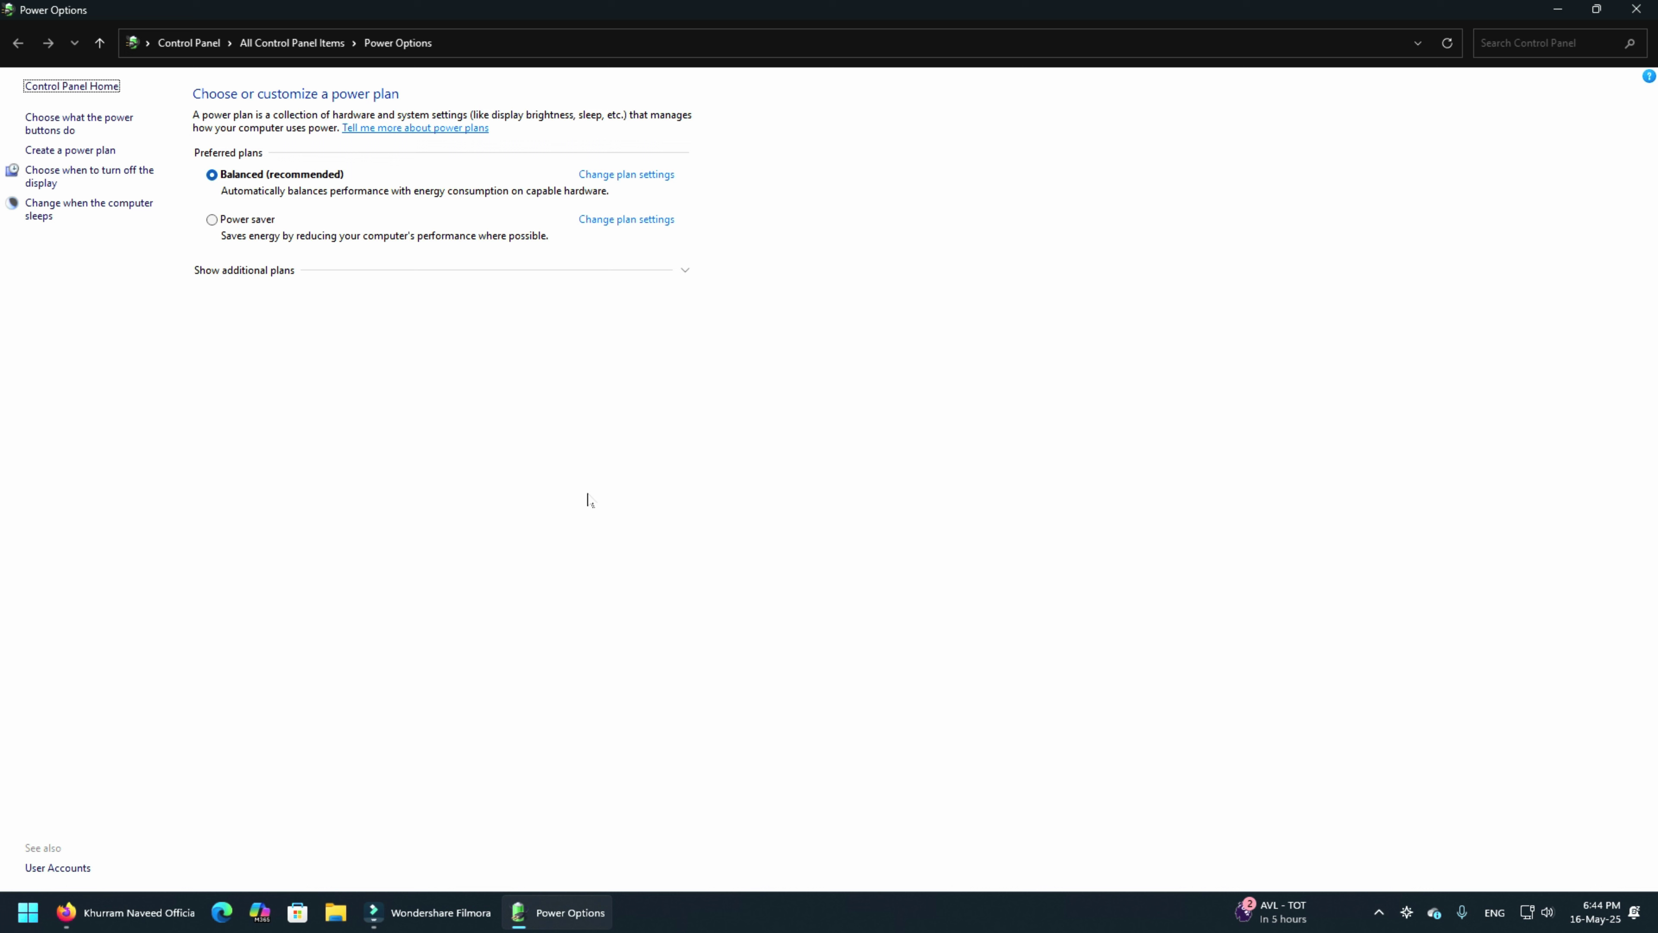
- Open Network Connections with the Run command ncpa.cpl and close its window
{"action": "key", "text": "super+x"}
{"action": "key", "text": "r"}
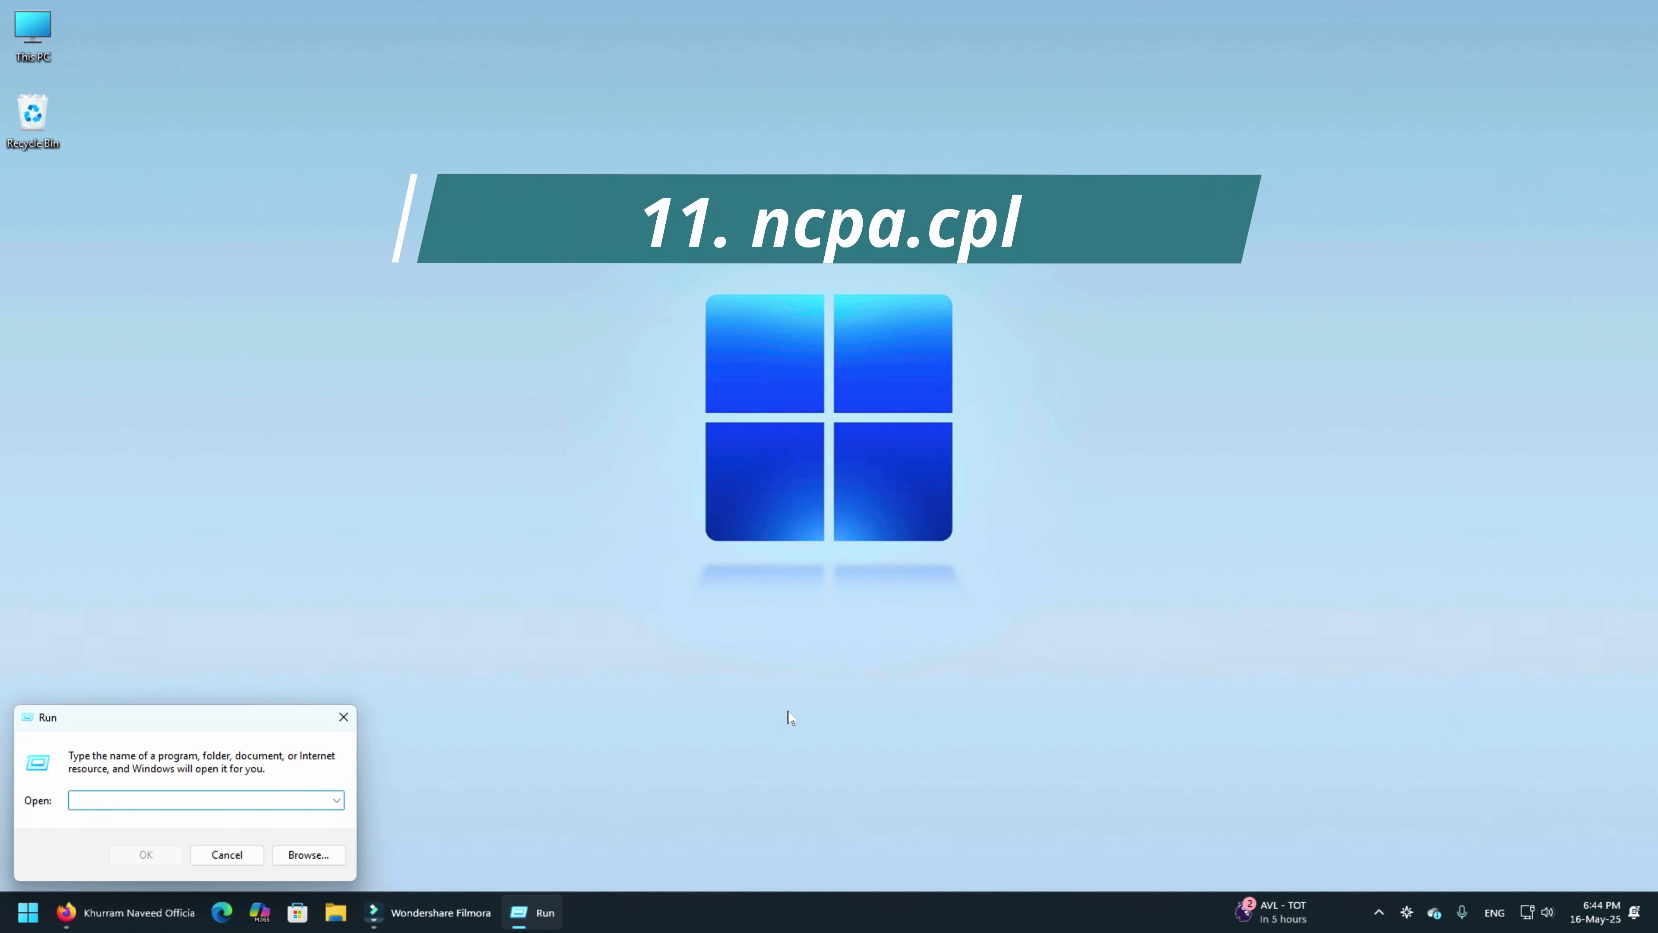
{"action": "type", "text": "ncpa.cpl"}
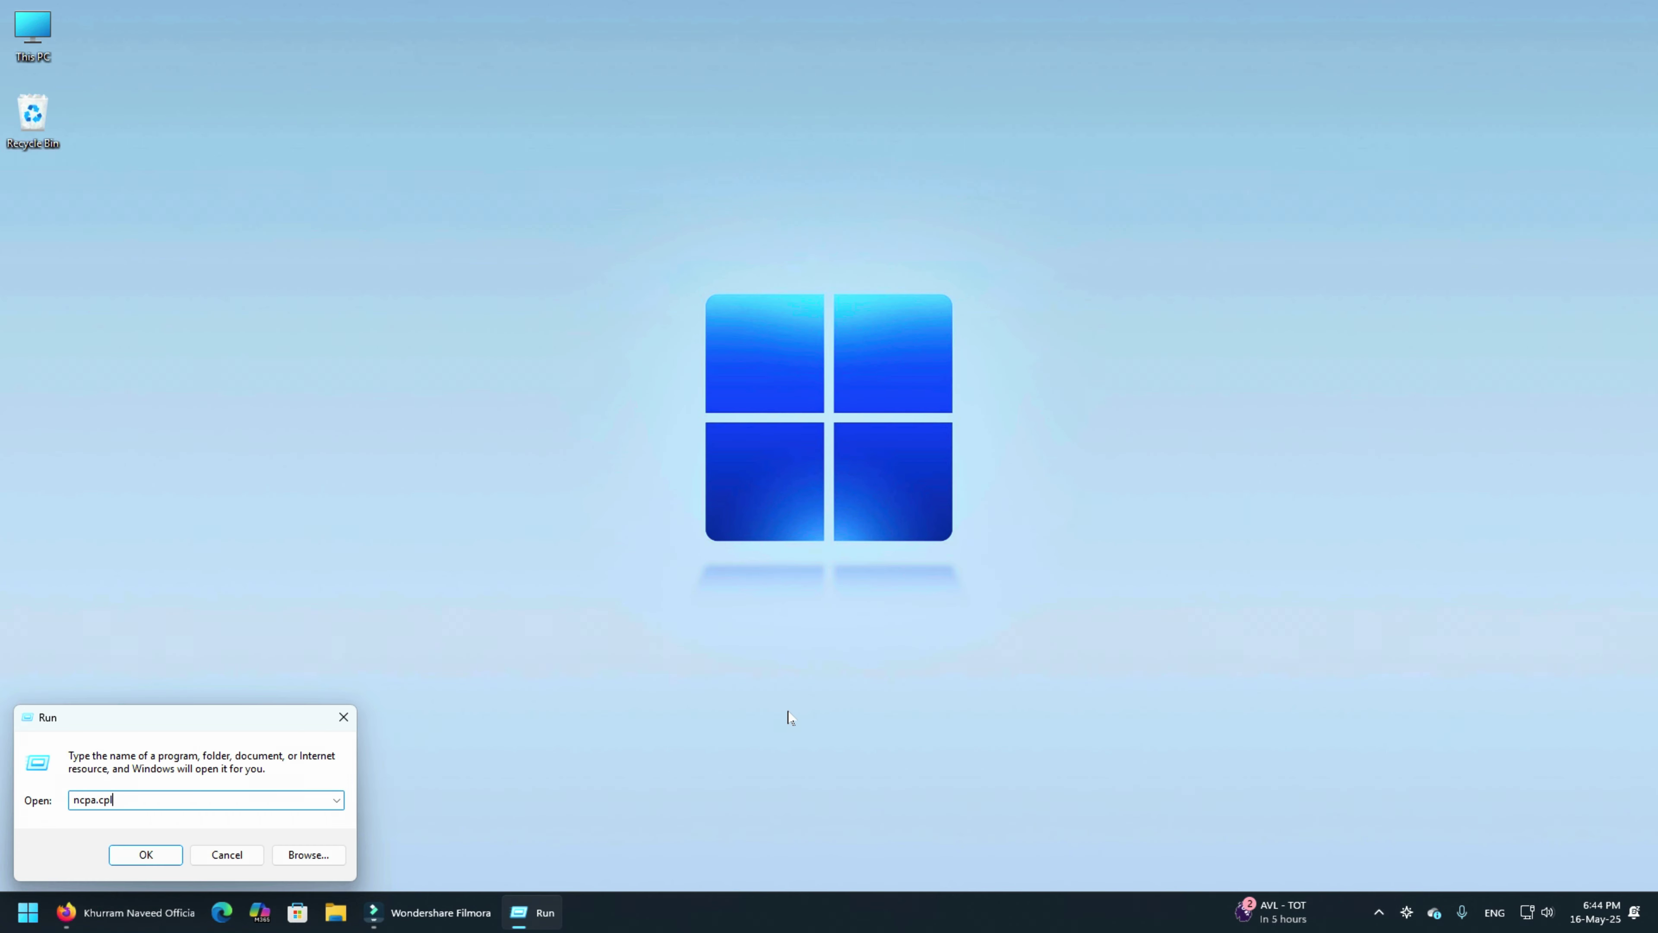
{"action": "key", "text": "Return"}
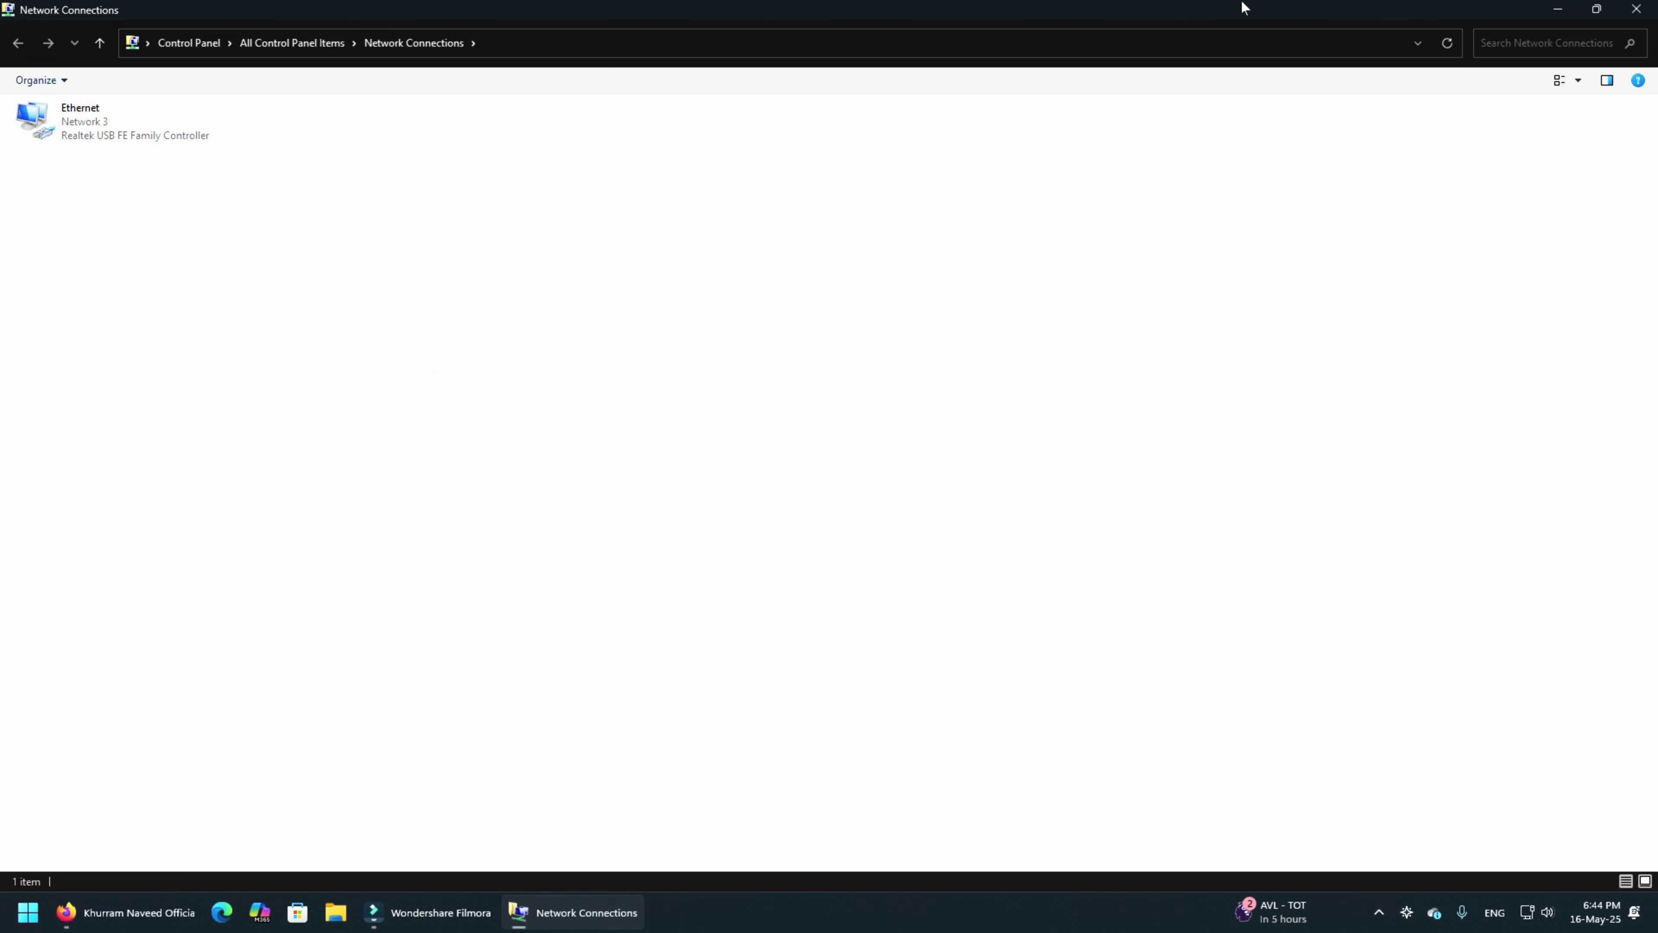
{"action": "key", "text": "alt+F4"}
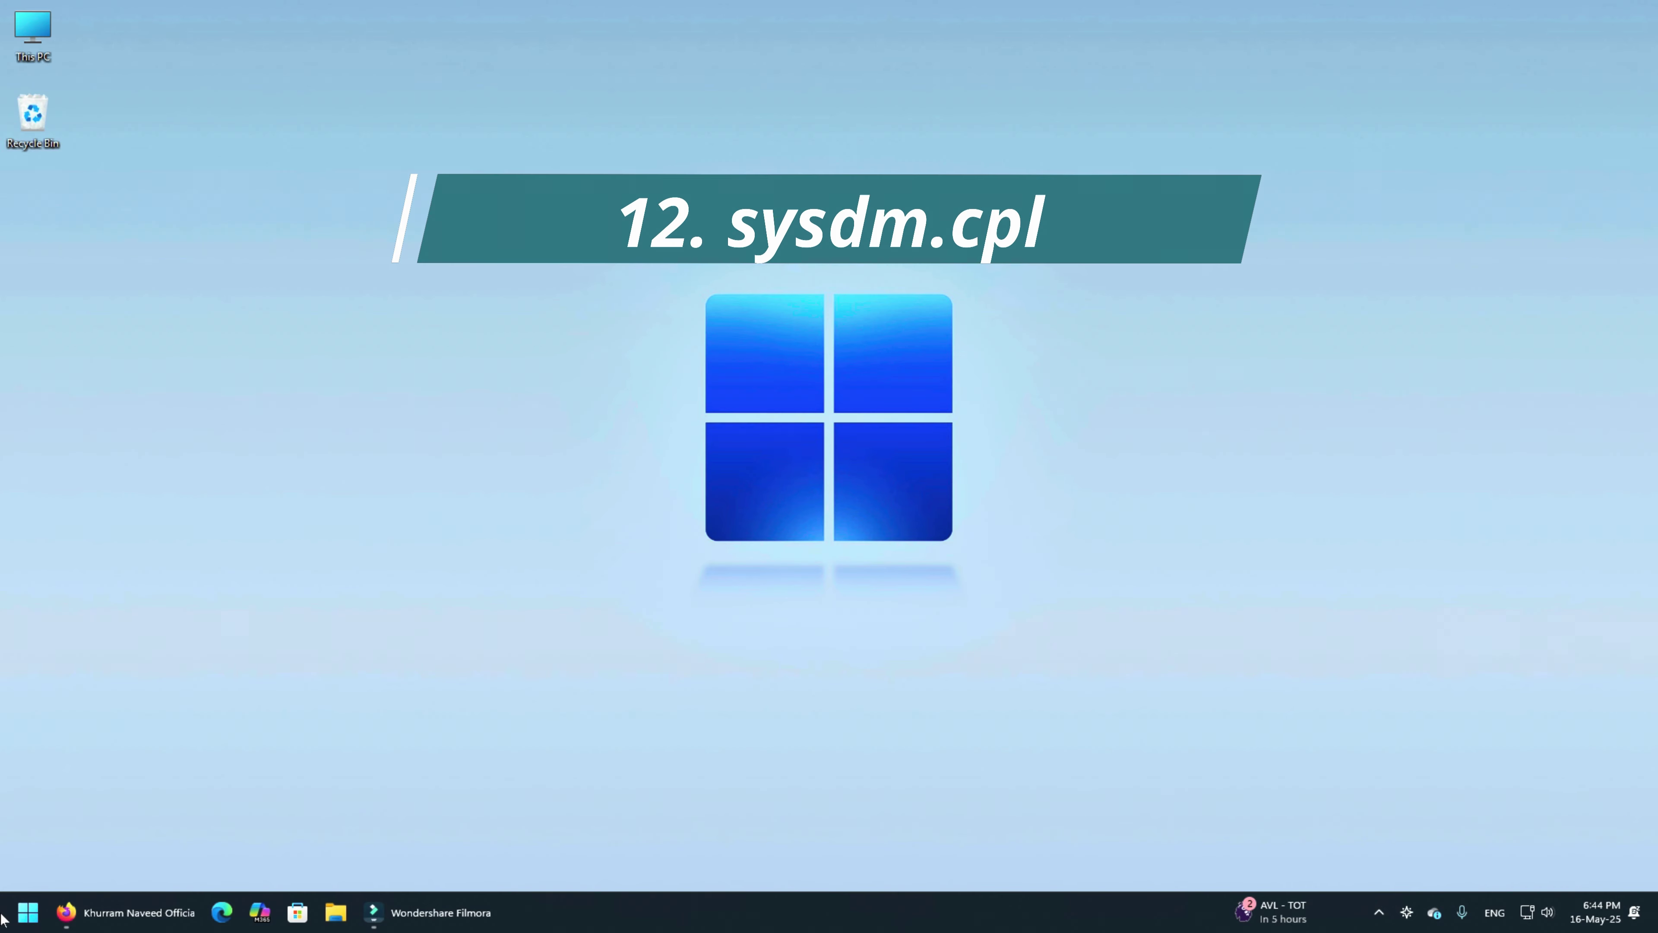
- Open System Properties with the Run command sysdm.cpl and move its window toward the middle of the desktop
{"action": "right_click", "coordinate": [20, 914]}
{"action": "left_click", "coordinate": [67, 802]}
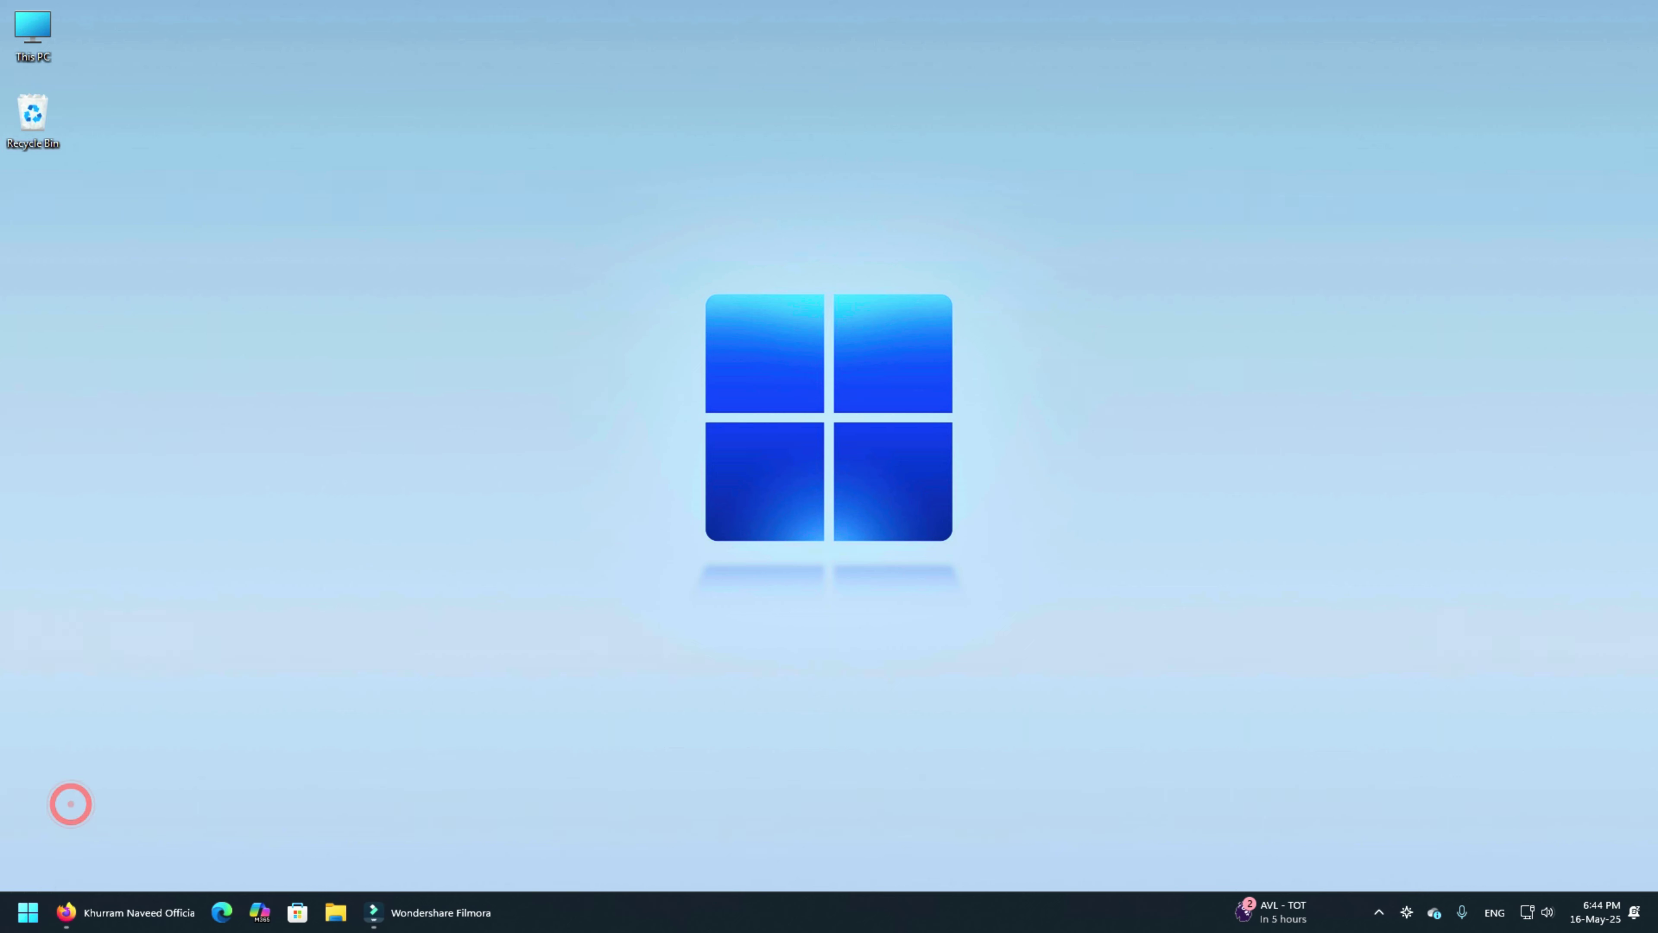
{"action": "type", "text": "sys"}
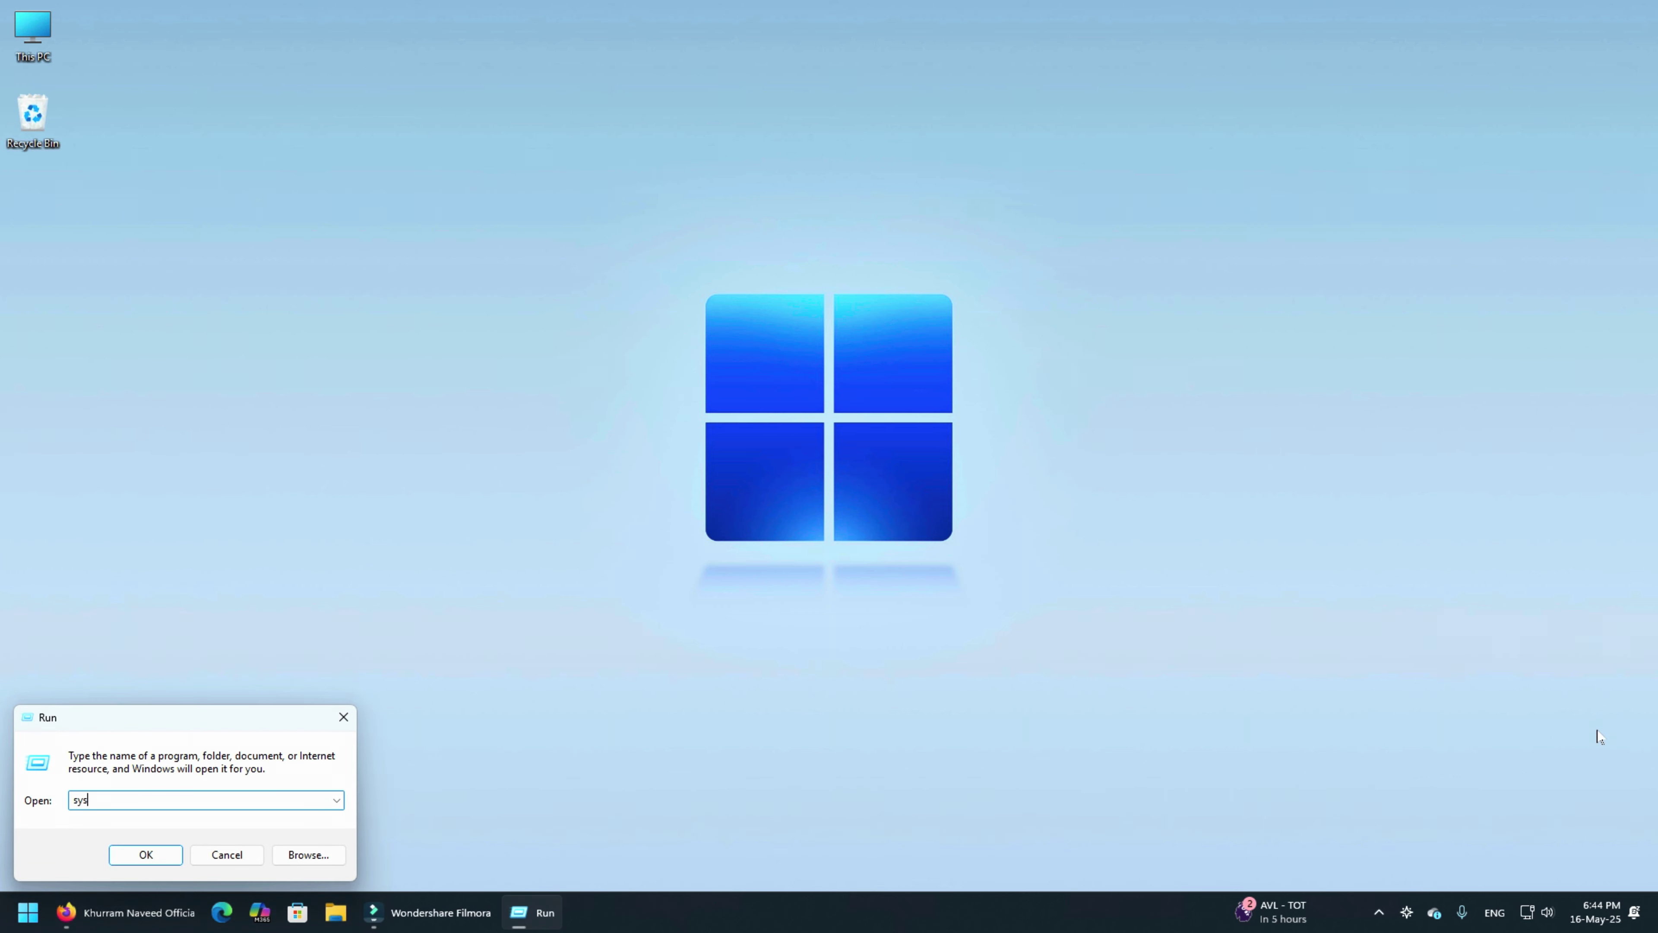
{"action": "type", "text": "dm.cpl"}
{"action": "key", "text": "Return"}
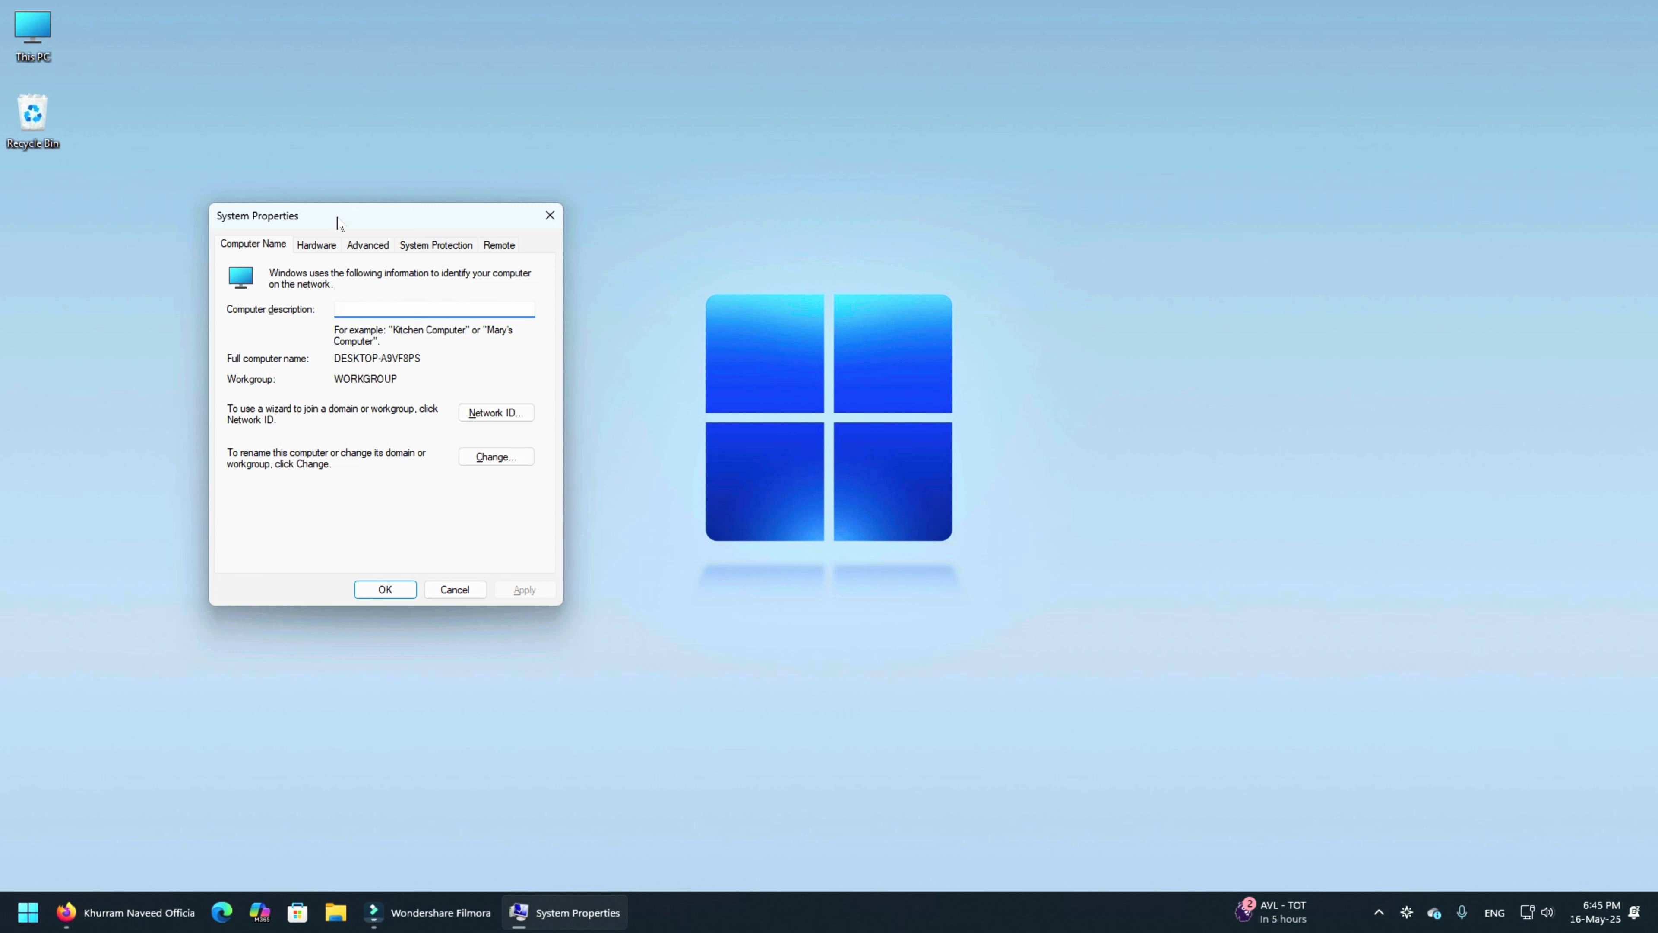
{"action": "left_click_drag", "start_coordinate": [339, 224], "coordinate": [689, 161]}
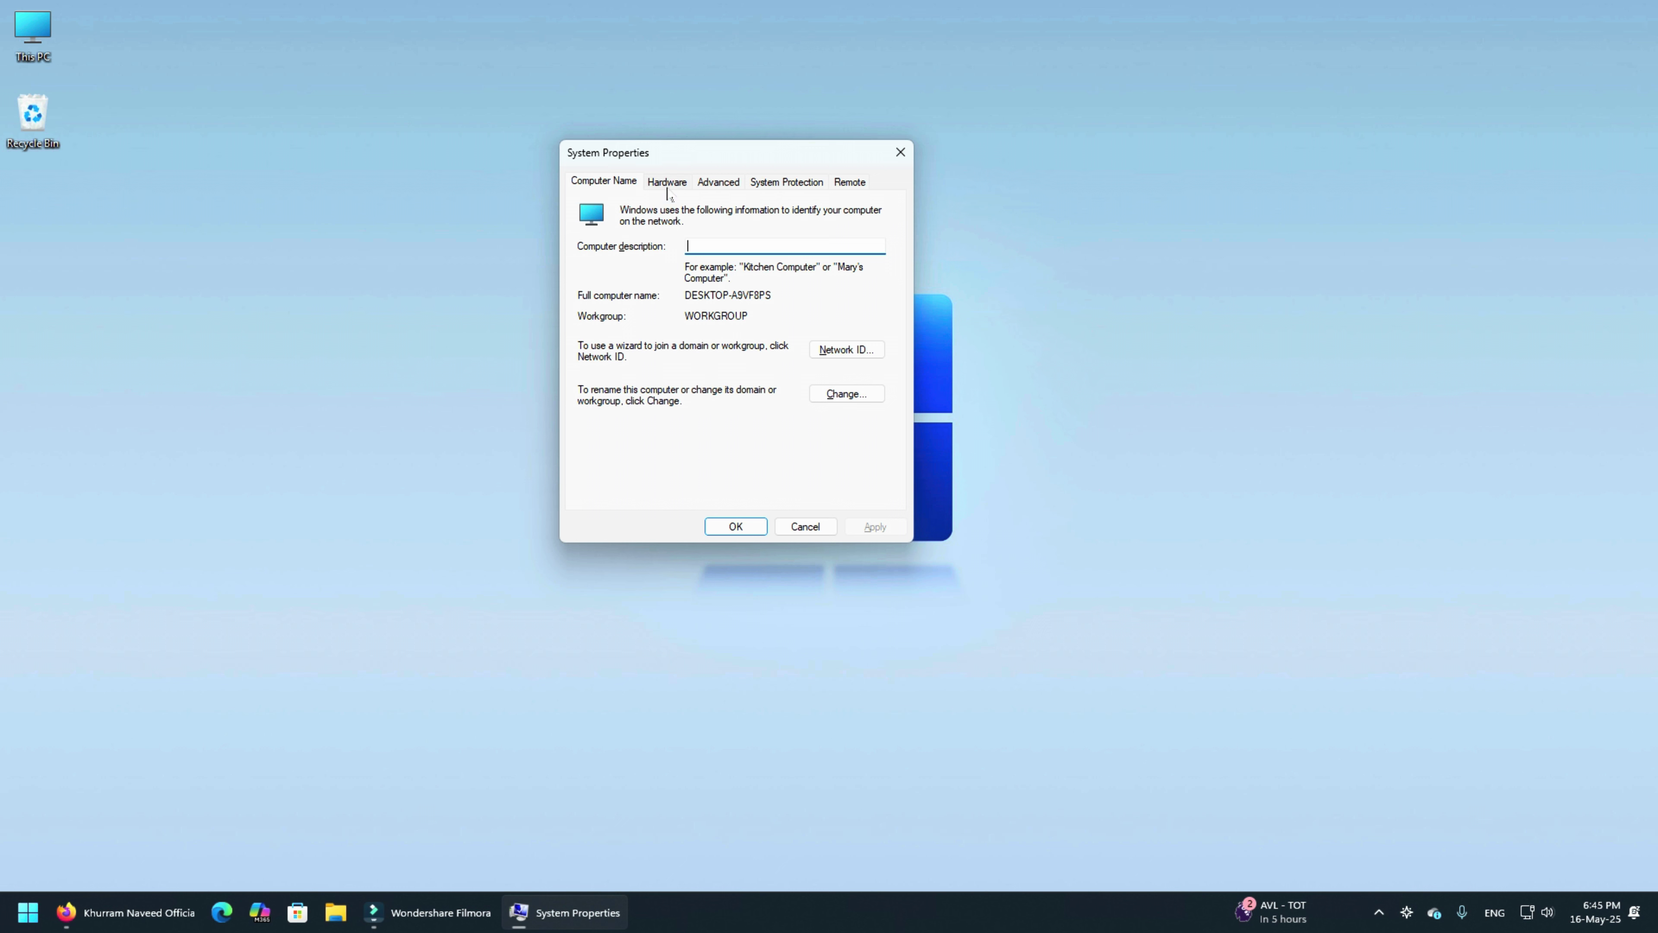
- View the Advanced, System Protection and Remote settings in System Properties
{"action": "left_click", "coordinate": [717, 184]}
{"action": "left_click", "coordinate": [778, 188]}
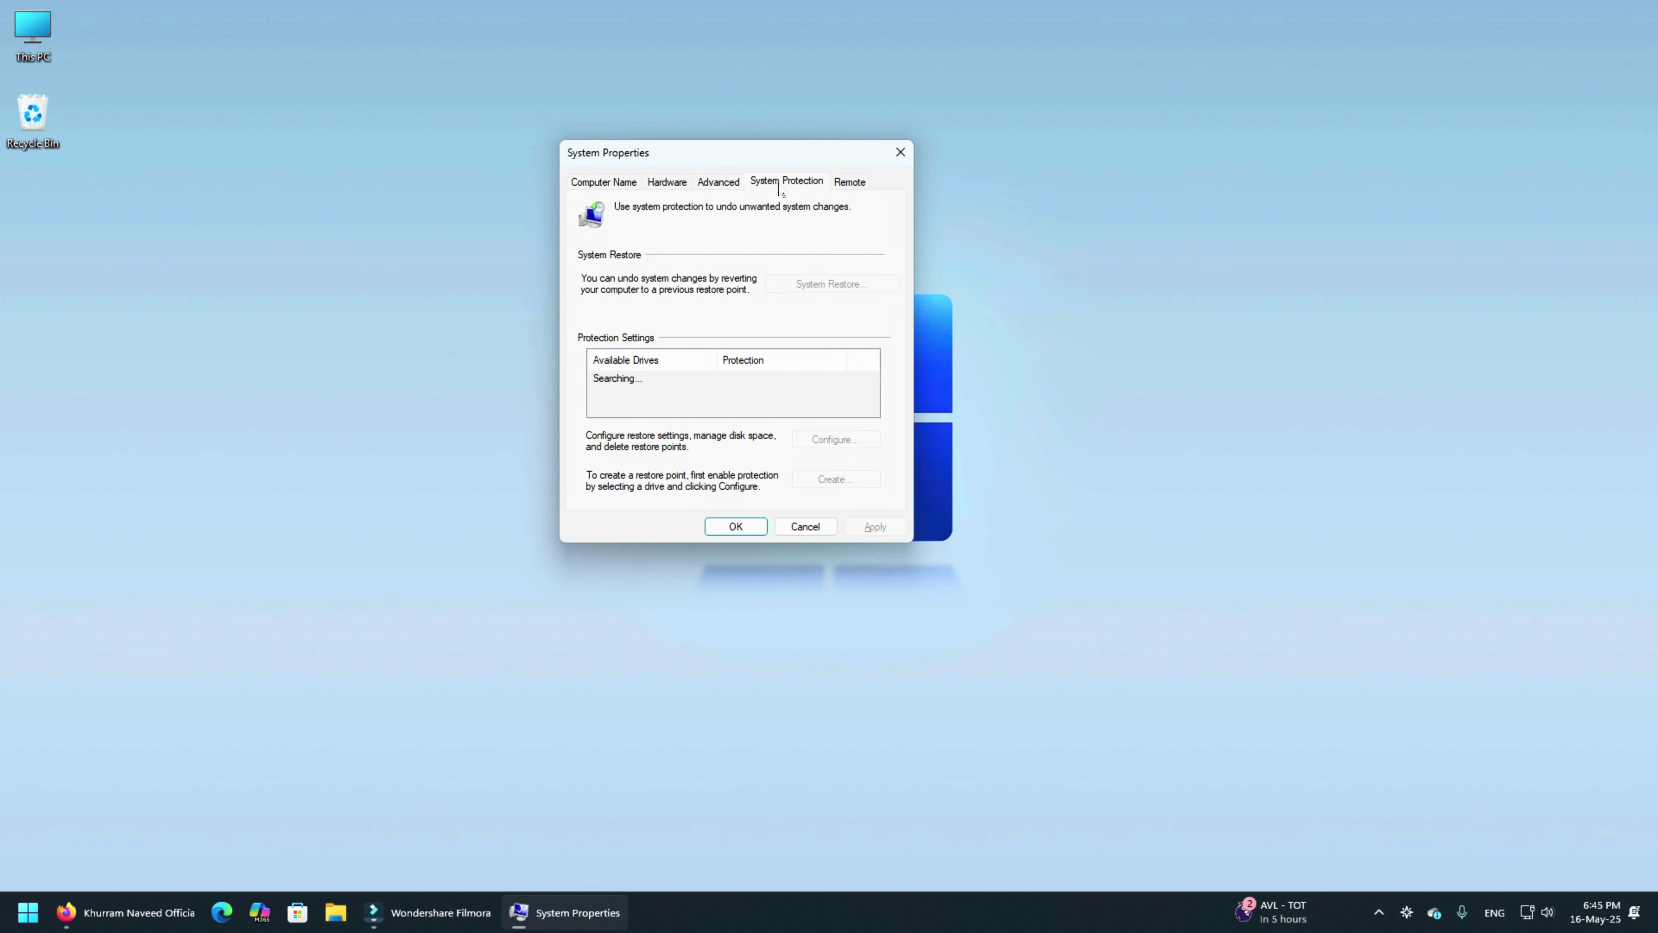
{"action": "left_click", "coordinate": [851, 186]}
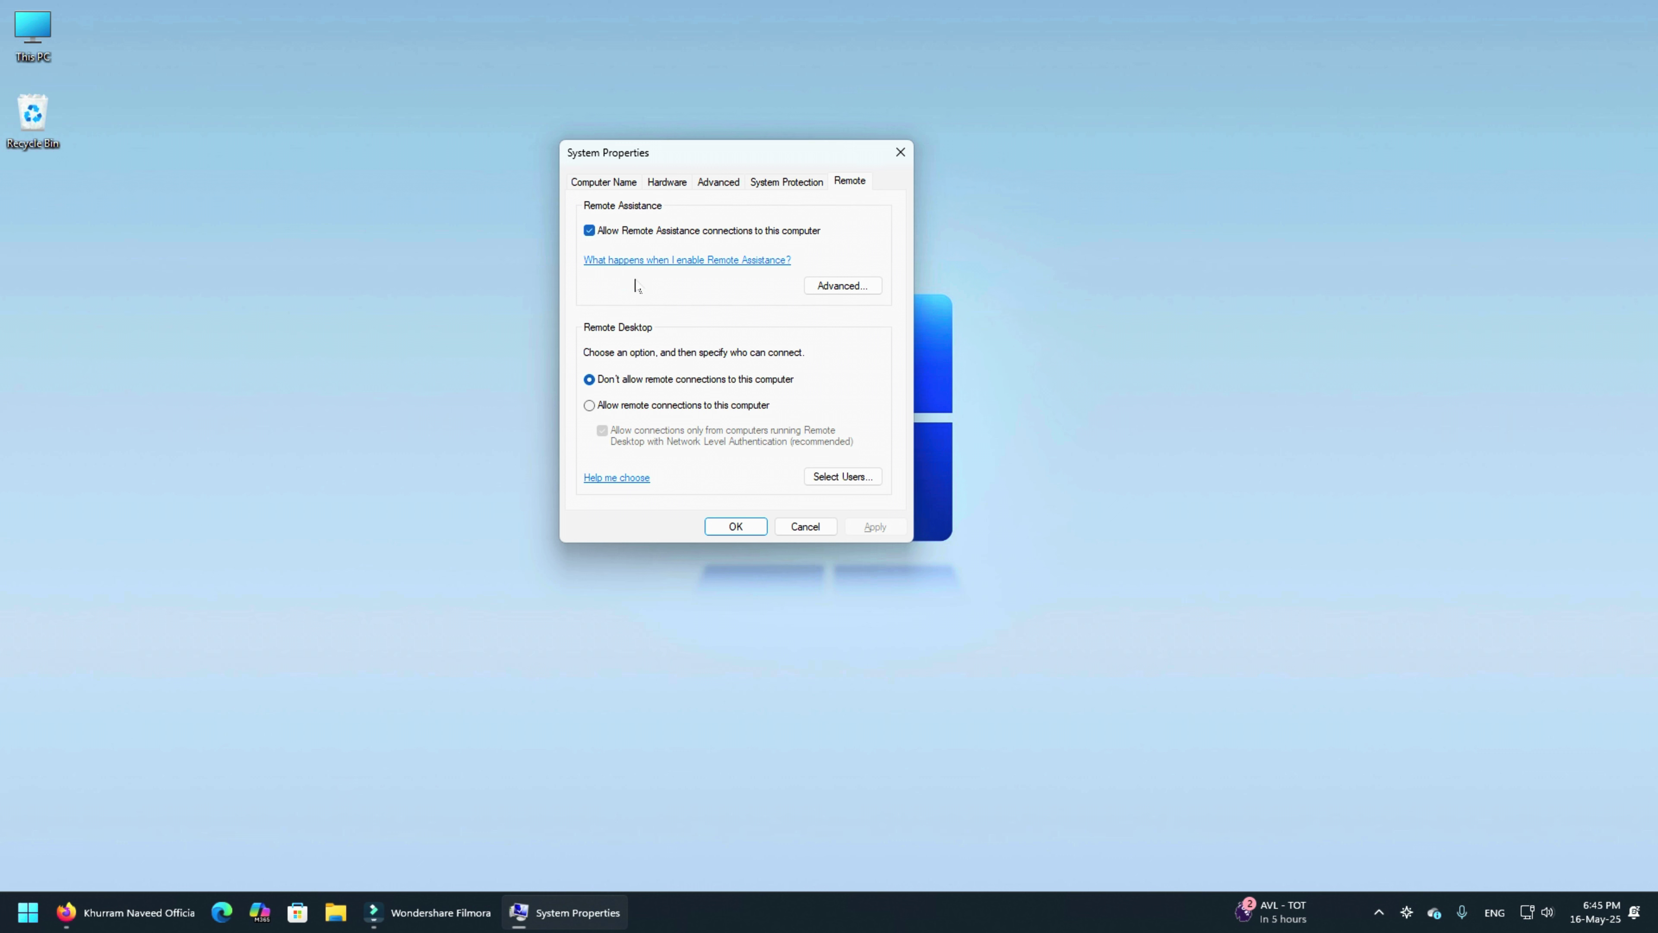